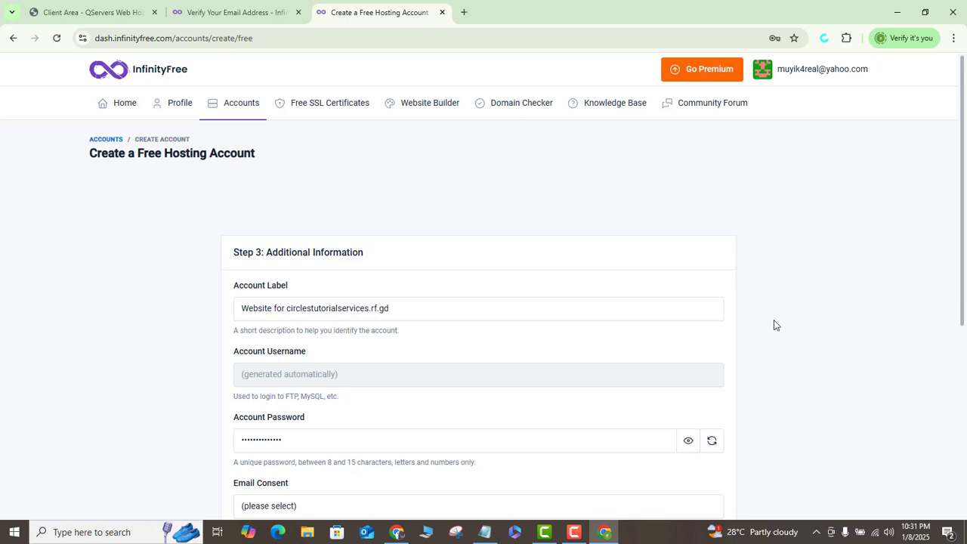
- Replace the generated account password of the free hosting account with a custom one
scroll(964, 183, "down", 2)
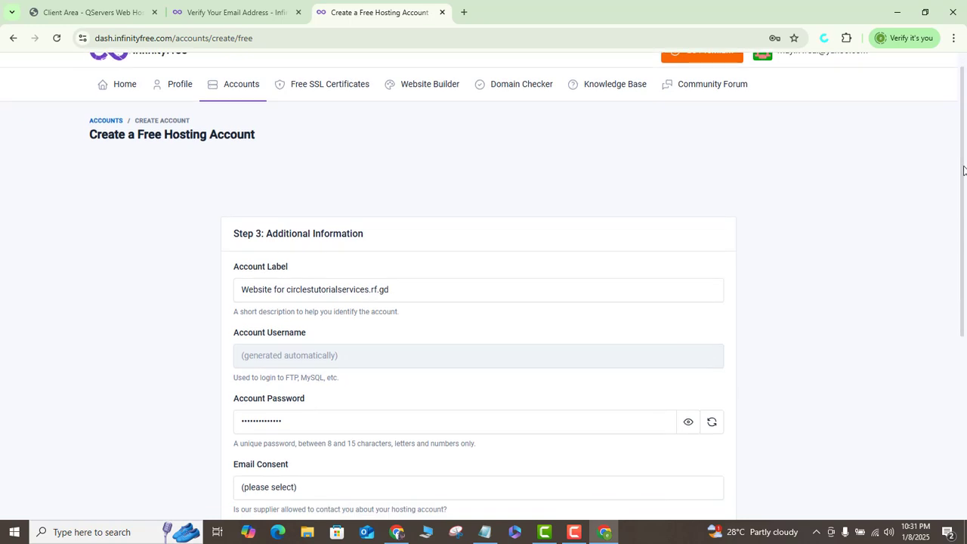
scroll(964, 183, "down", 2)
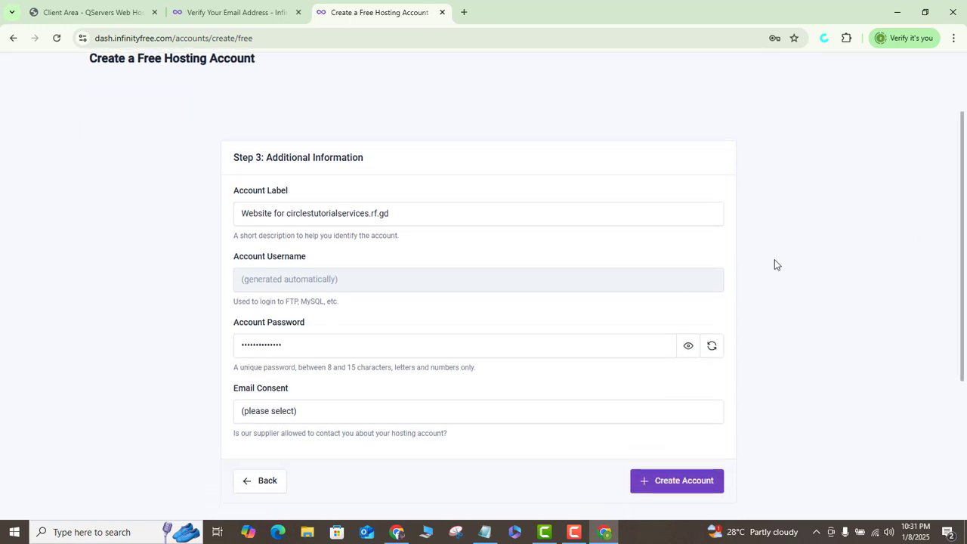
left_click_drag(335, 345, 234, 352)
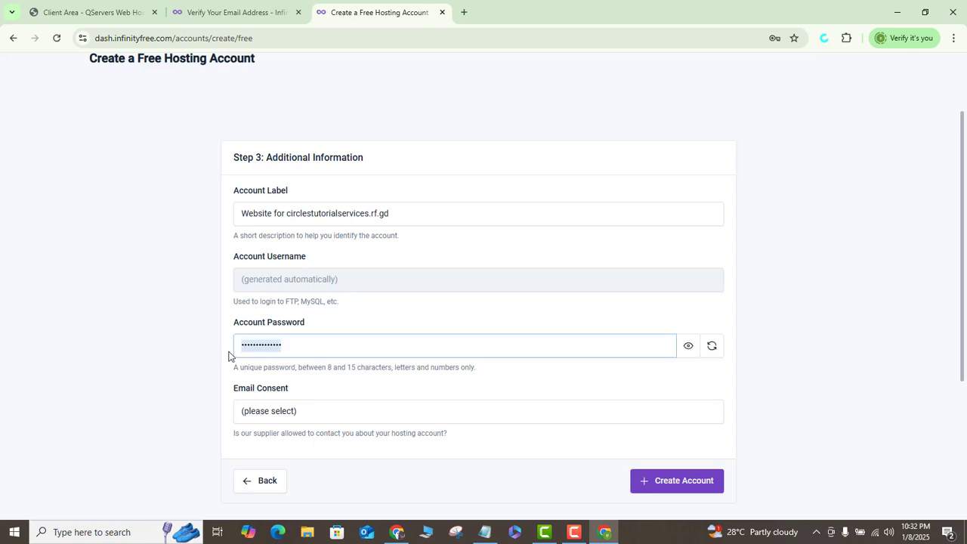
type("•••••••")
key("Tab")
scroll(229, 355, "down", 1)
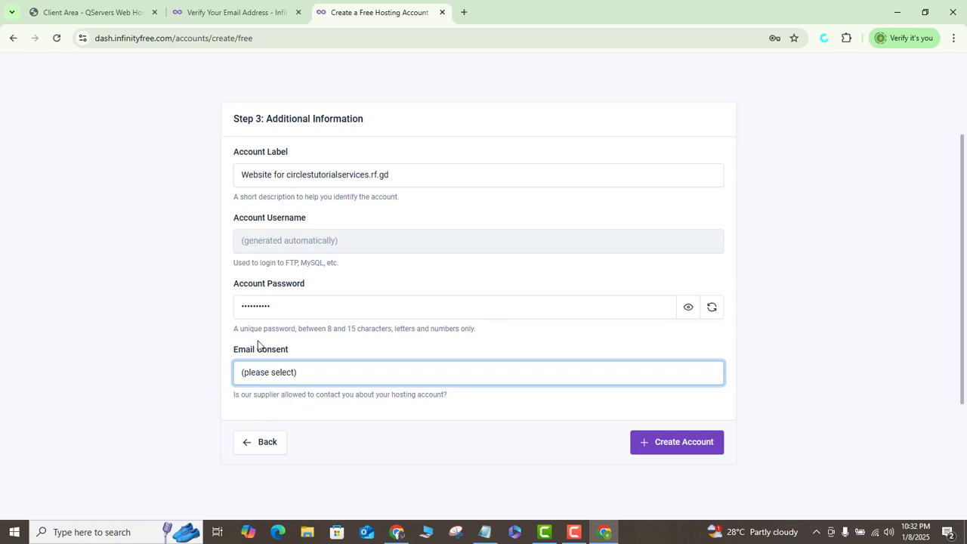
- Set Email Consent to I Approve and create the free hosting account
left_click(314, 378)
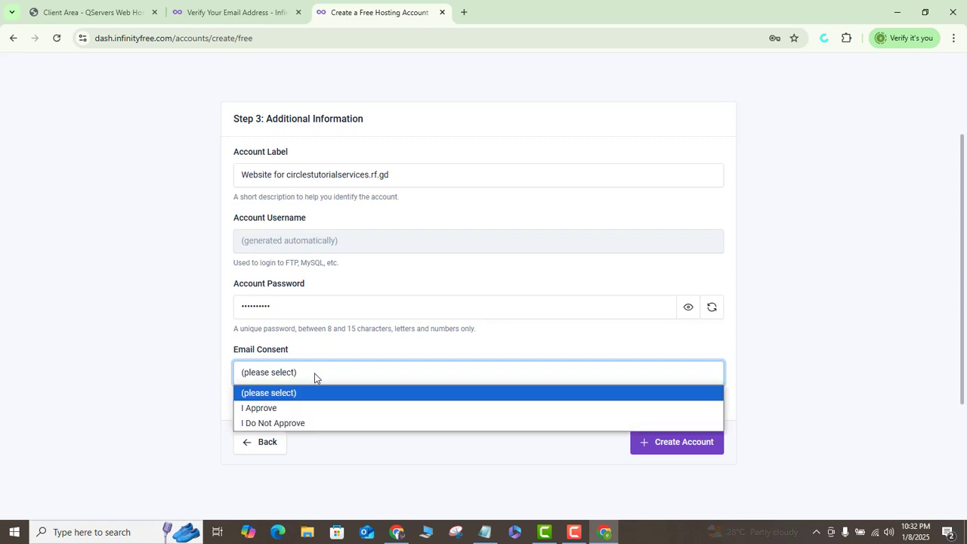
left_click(266, 409)
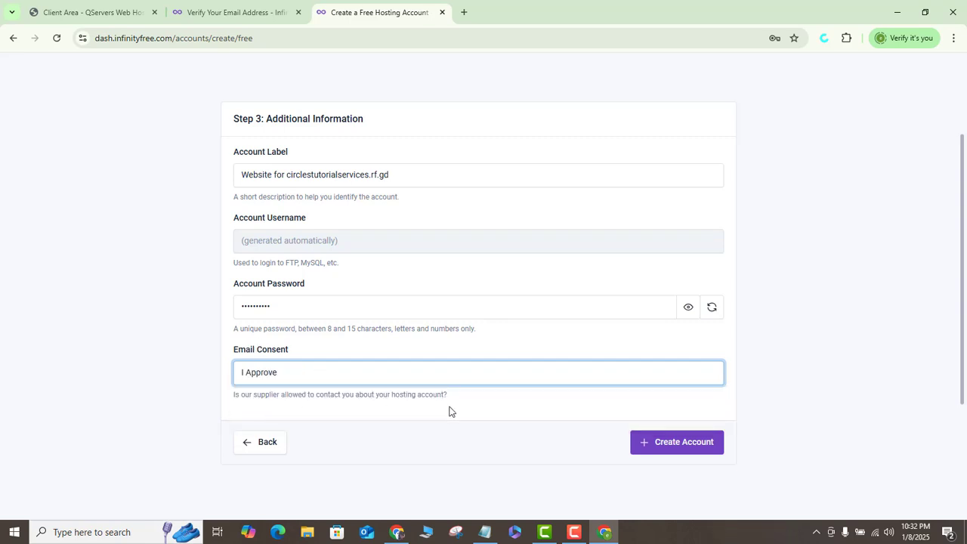
left_click(675, 444)
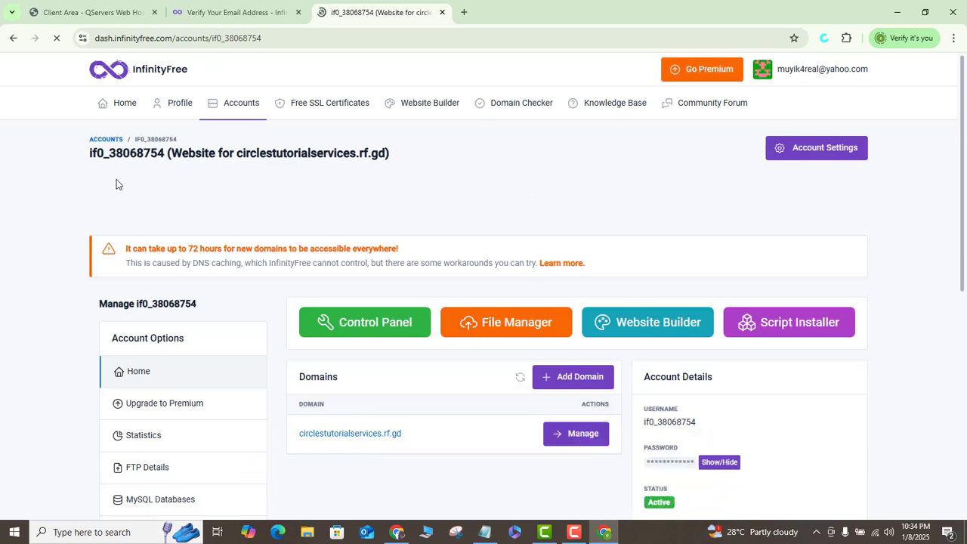
- Copy the hosting account's username from the page heading and switch to Notepad
left_click_drag(87, 156, 163, 154)
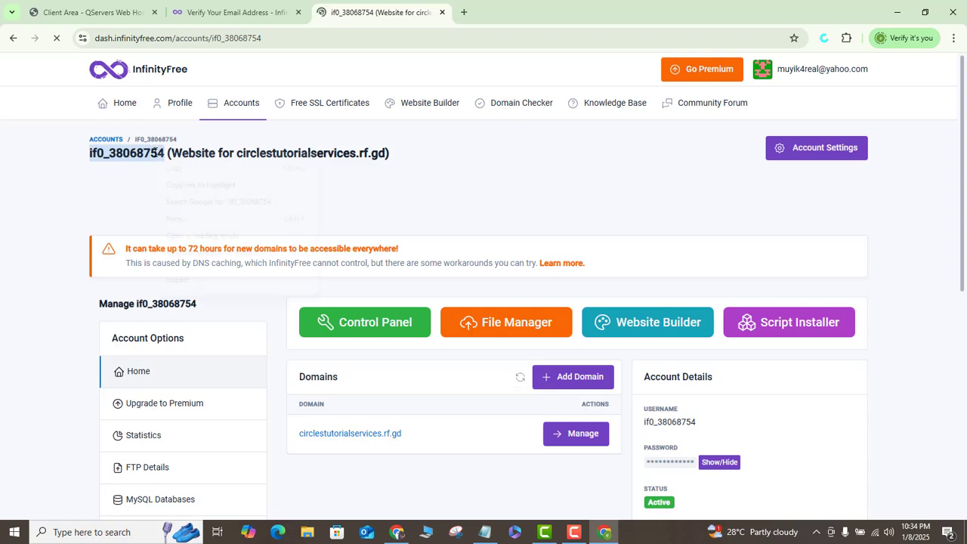
right_click(162, 154)
left_click(169, 167)
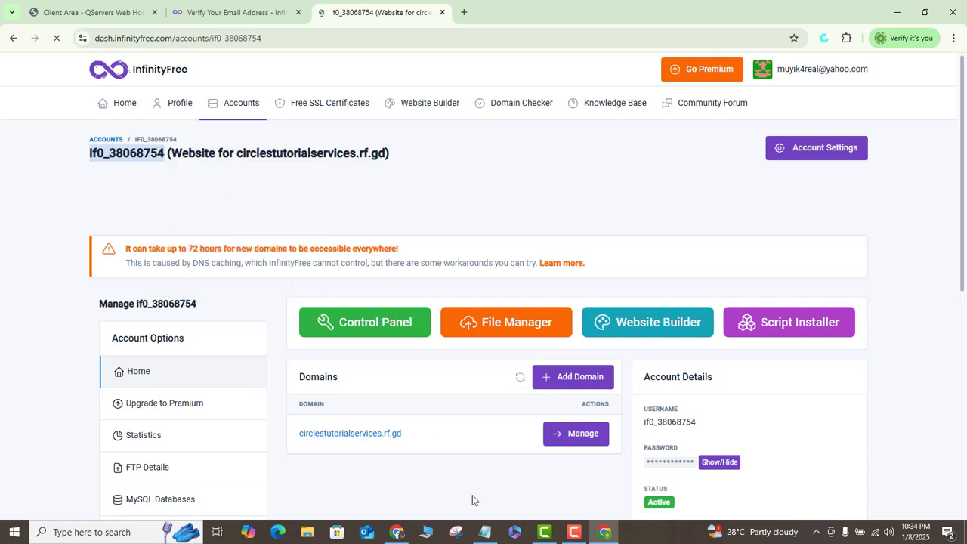
left_click(485, 532)
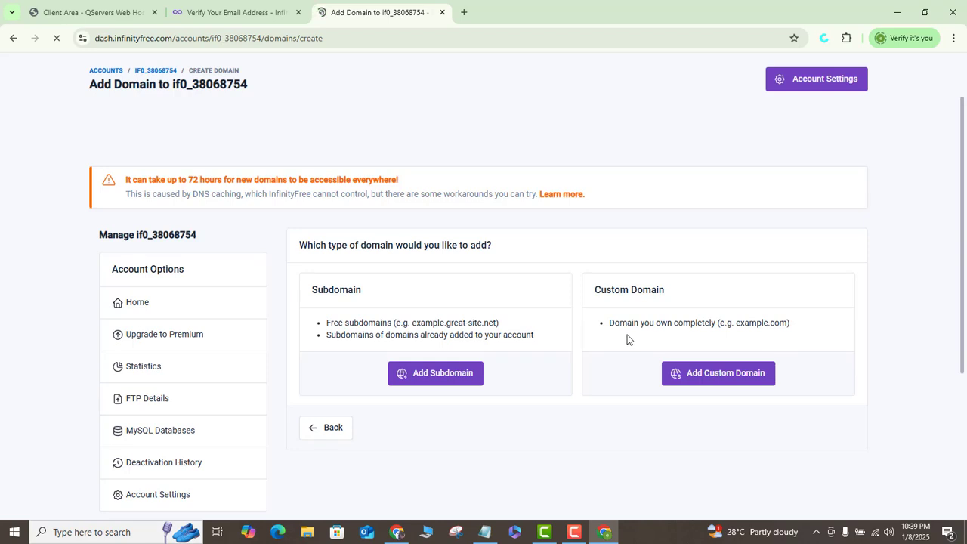
- Choose to add a custom domain, and copy the domain name circlestutorialservices.com.ng from the QServers domain list
left_click(719, 380)
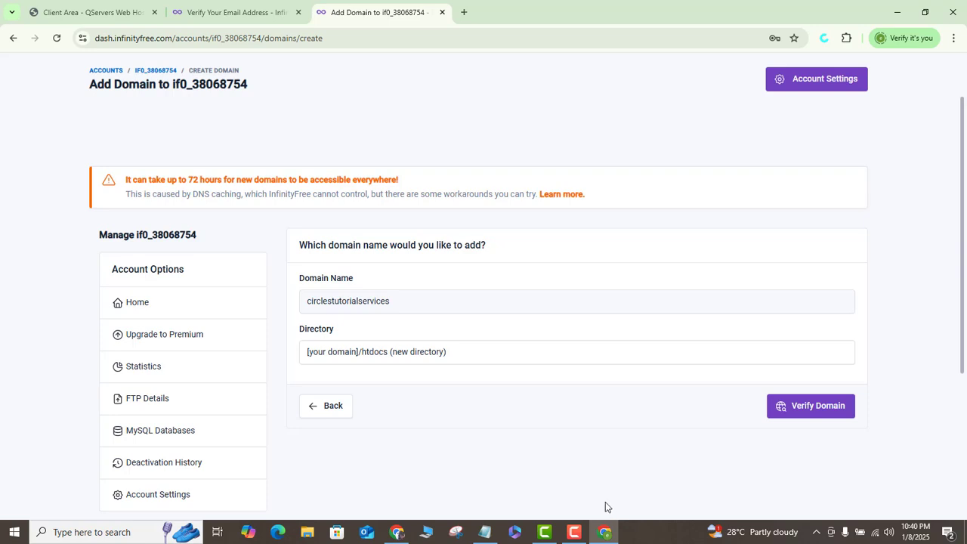
left_click(115, 11)
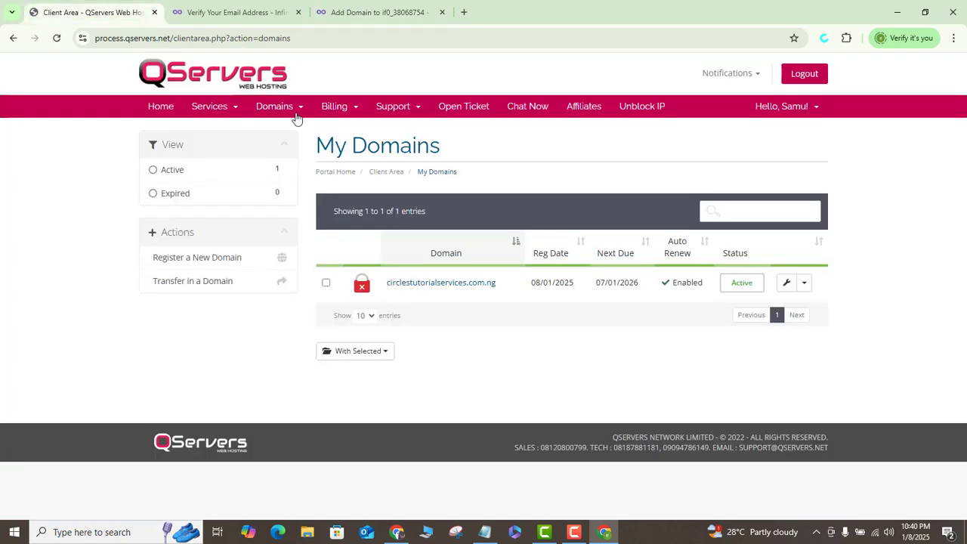
left_click_drag(387, 283, 495, 282)
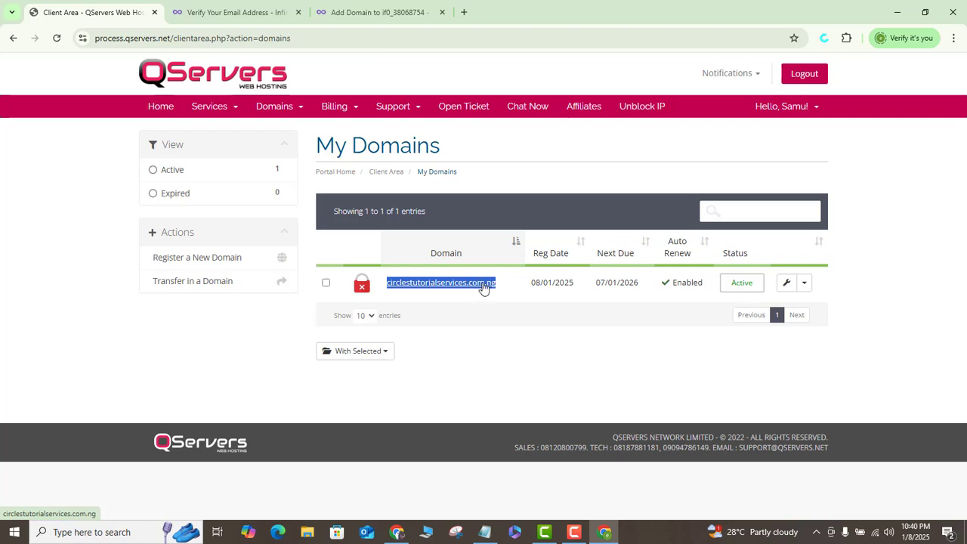
right_click(472, 285)
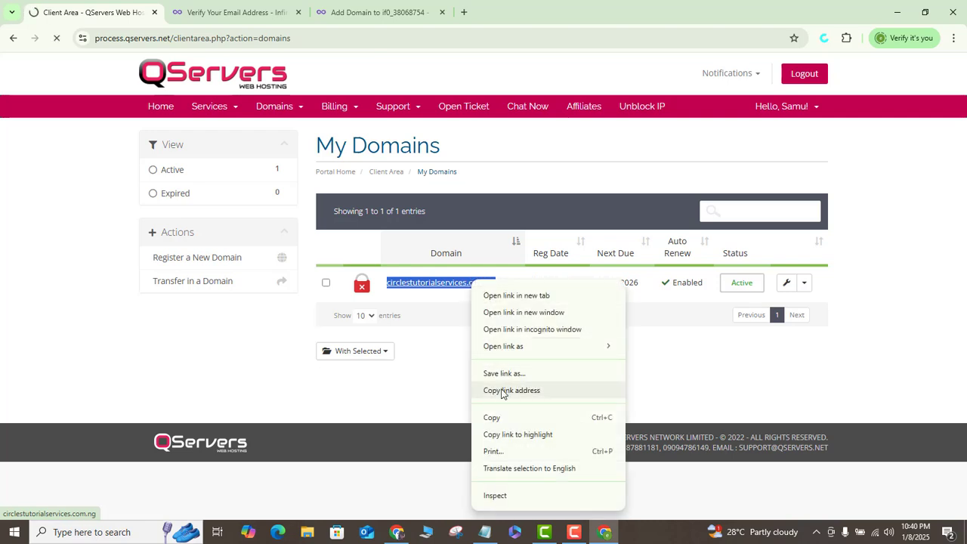
left_click(493, 417)
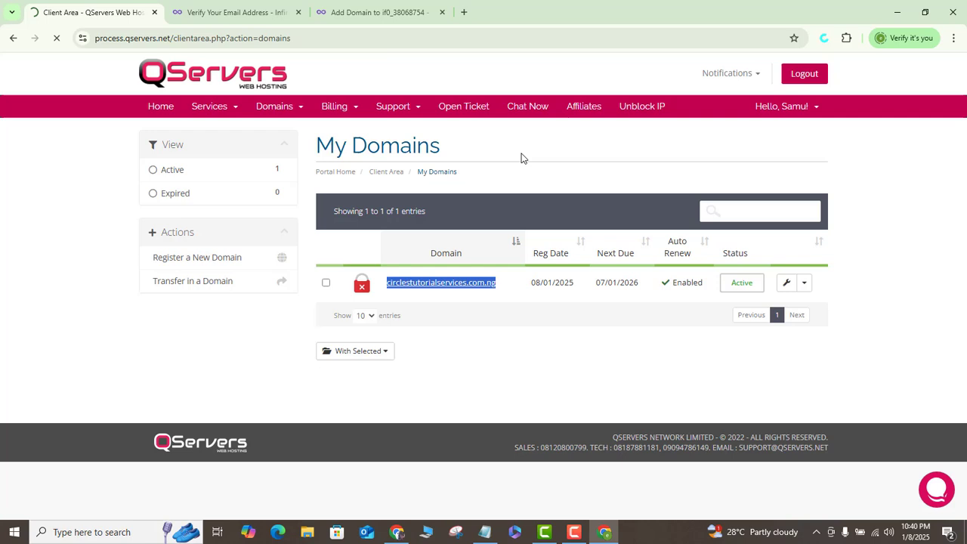
- Set the custom domain's name in InfinityFree to circlestutorialservices.com.ng and submit it for verification
left_click(374, 12)
left_click_drag(419, 301, 288, 303)
key("BackSpace")
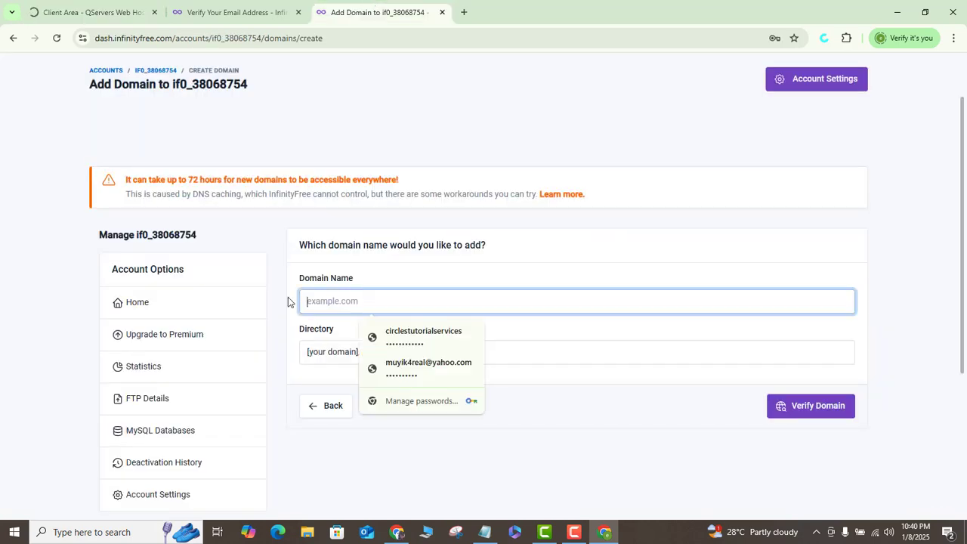
key("ctrl+v")
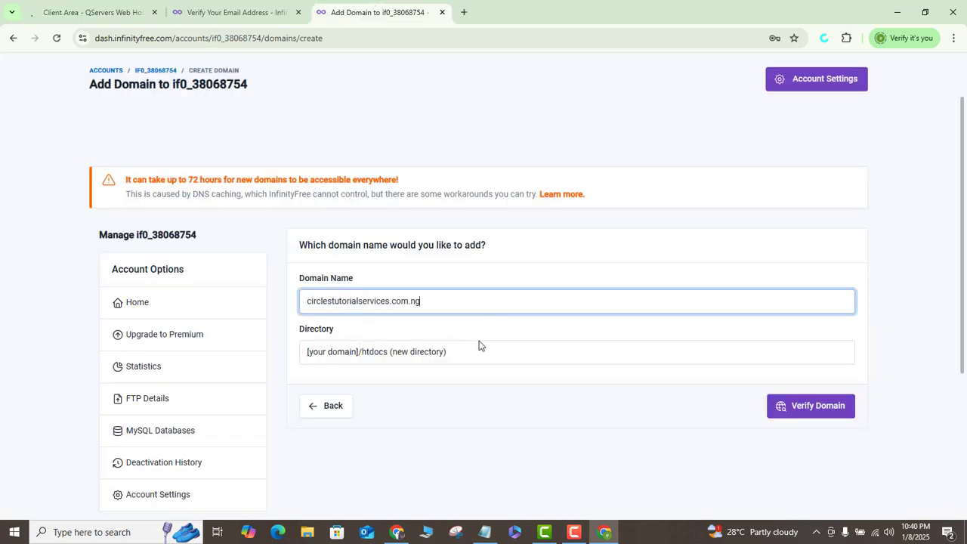
left_click(822, 409)
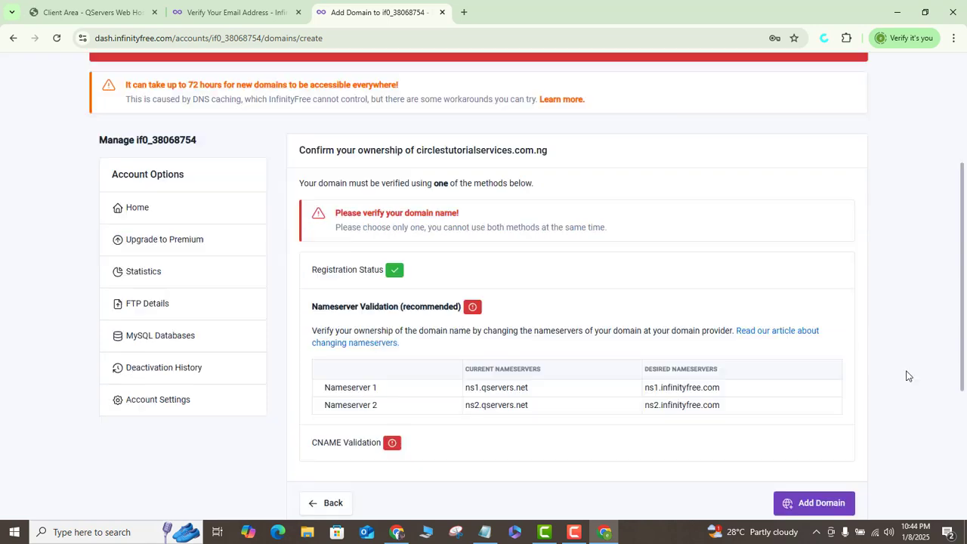
- Copy the first desired nameserver, ns1.infinityfree.com, from the nameserver validation table
scroll(966, 293, "down", 1)
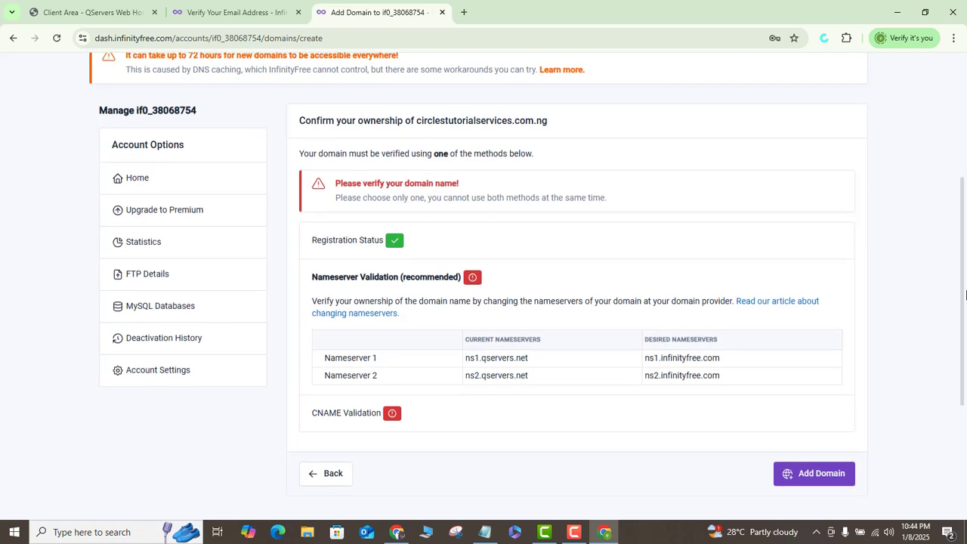
scroll(966, 295, "down", 1)
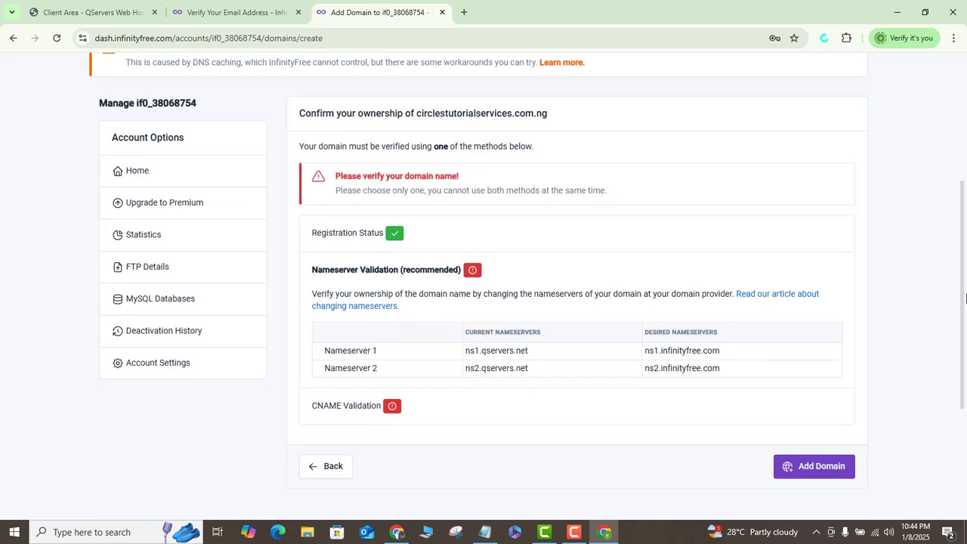
left_click_drag(721, 353, 645, 355)
right_click(655, 349)
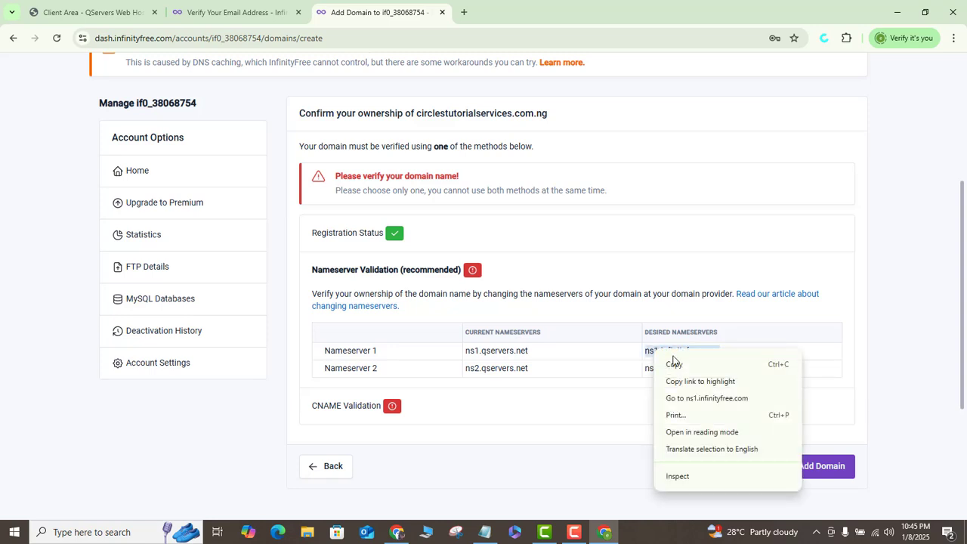
left_click(677, 362)
- In QServers, open the nameserver settings of circlestutorialservices.com.ng and set Nameserver 1 to ns1.infinityfree.com
left_click(114, 12)
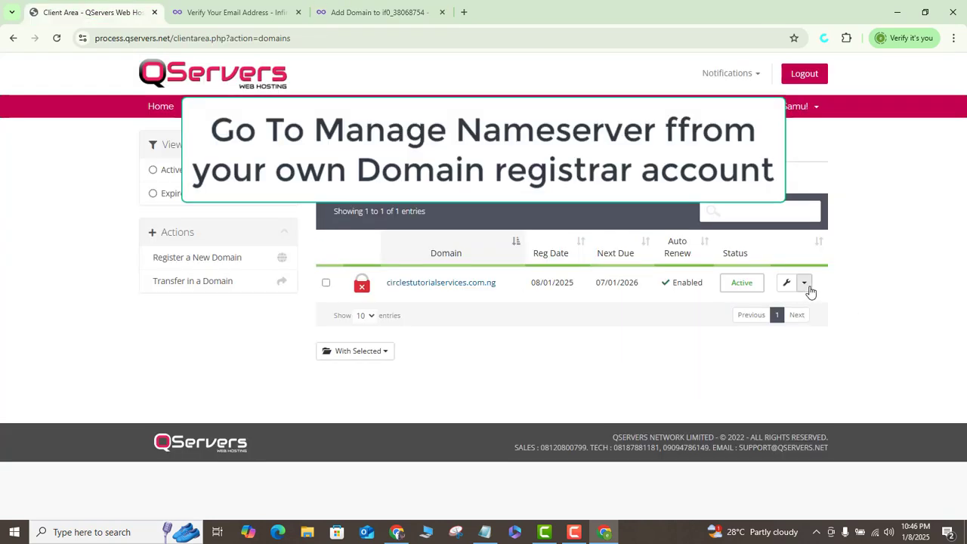
left_click(806, 287)
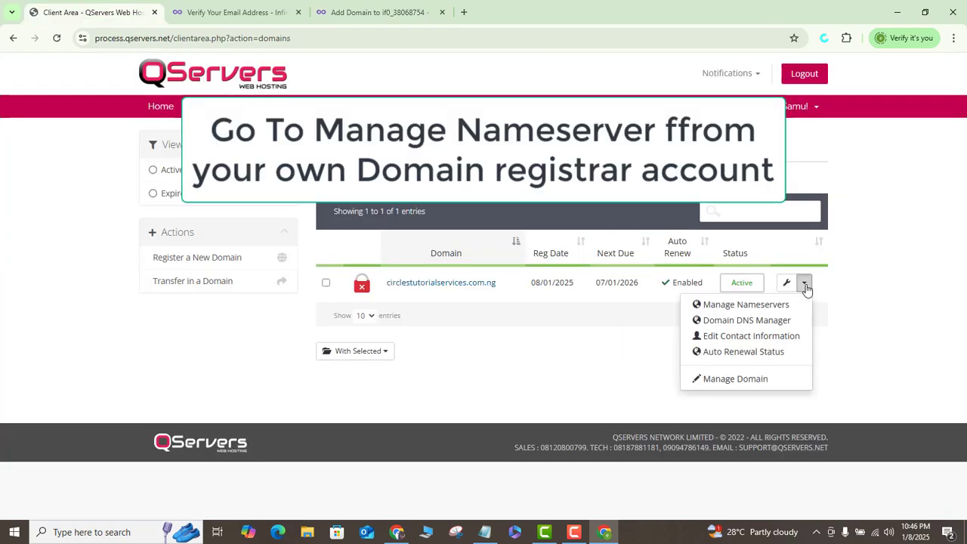
left_click(750, 309)
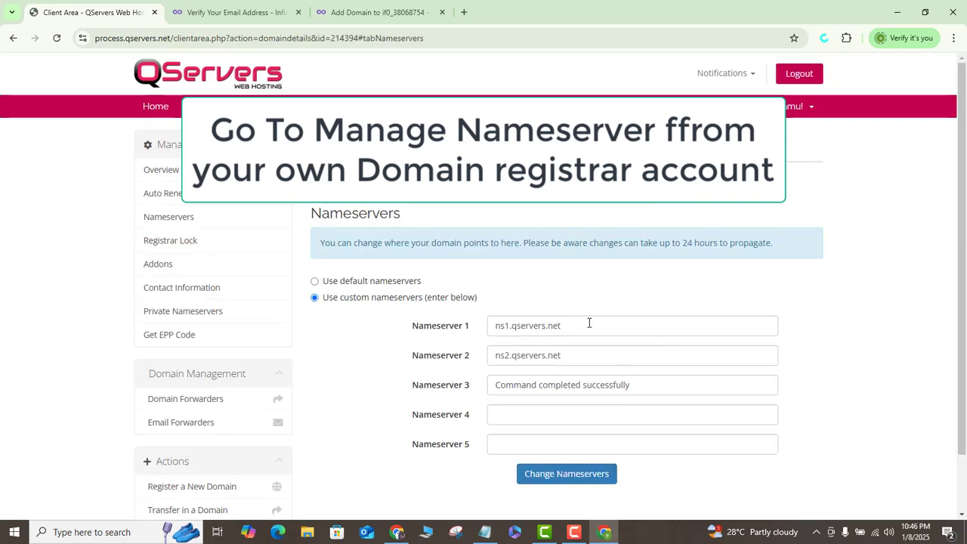
left_click_drag(588, 320, 492, 324)
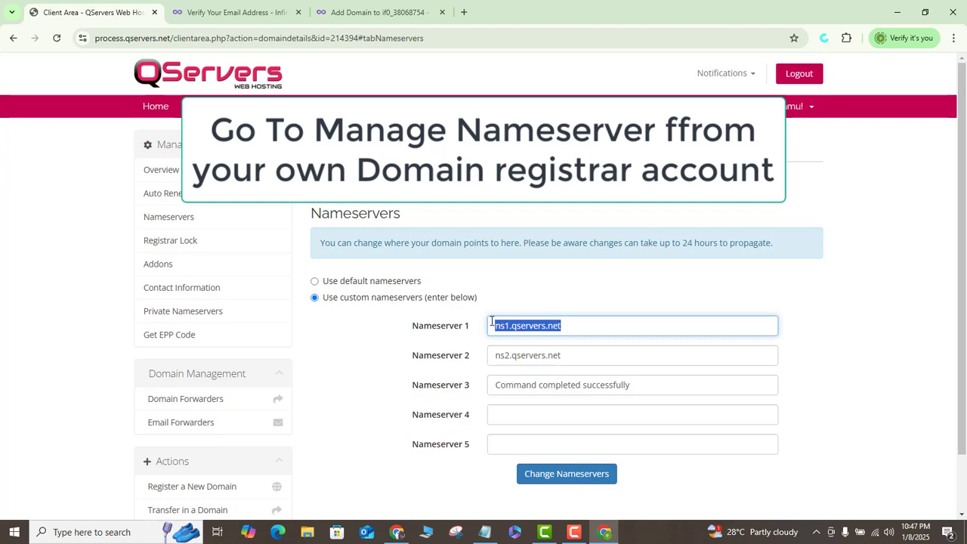
key("BackSpace")
right_click(492, 322)
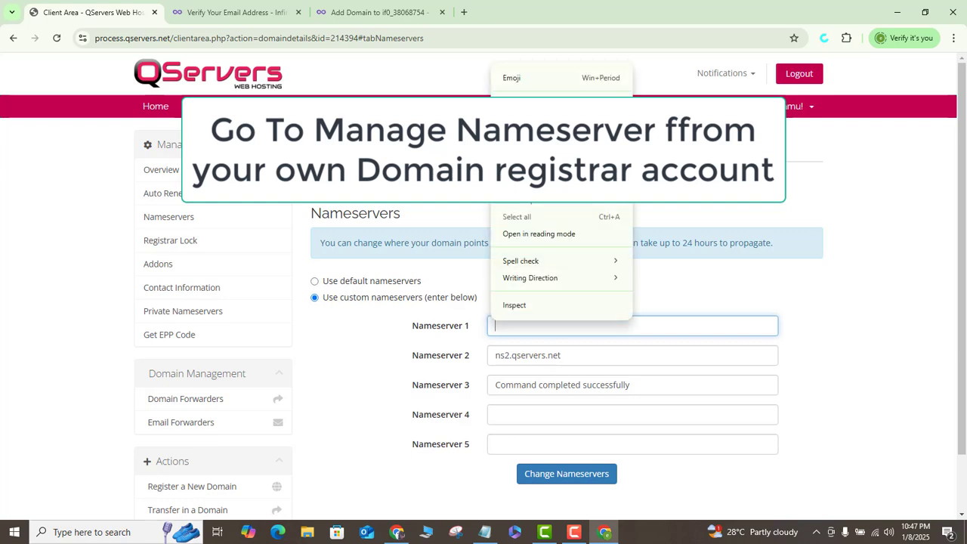
key("ctrl+v")
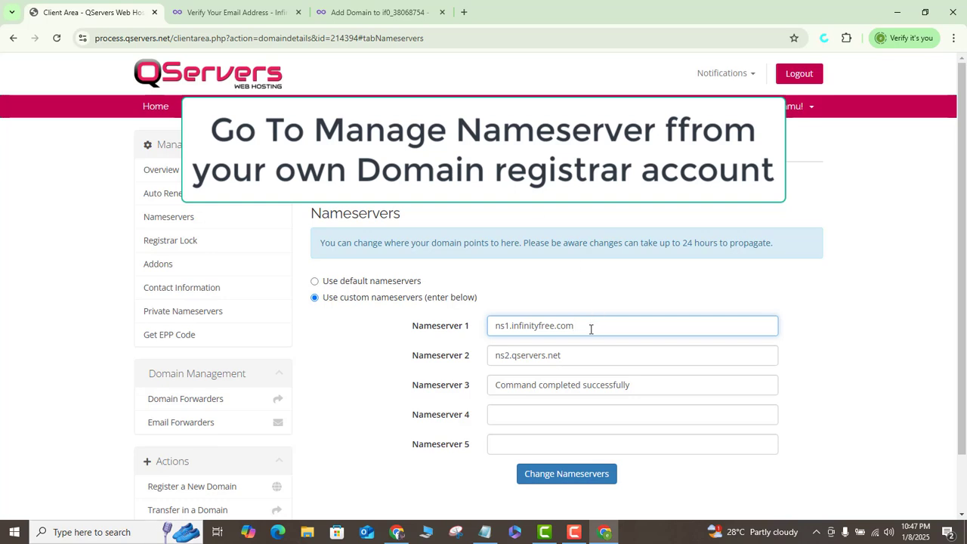
- Copy the second desired nameserver, ns2.infinityfree.com, from InfinityFree's nameserver validation table
left_click(355, 12)
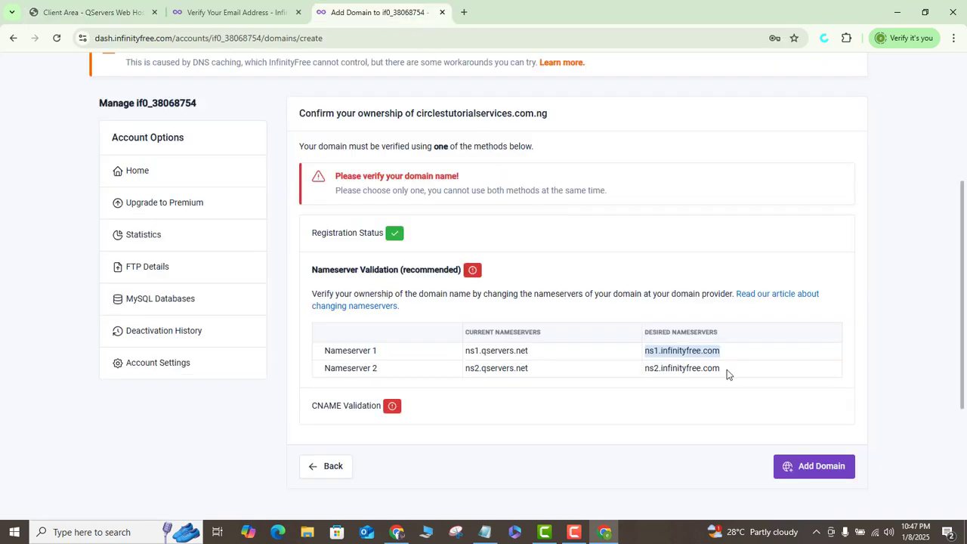
left_click_drag(725, 368, 647, 368)
right_click(647, 369)
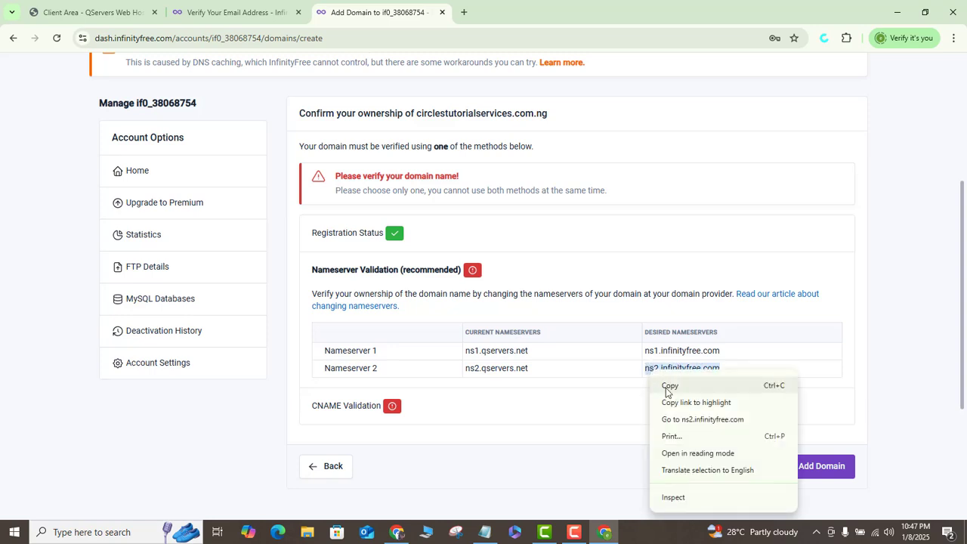
left_click(667, 386)
- Set Nameserver 2 of the QServers domain to ns2.infinityfree.com and save the nameserver changes
left_click(90, 12)
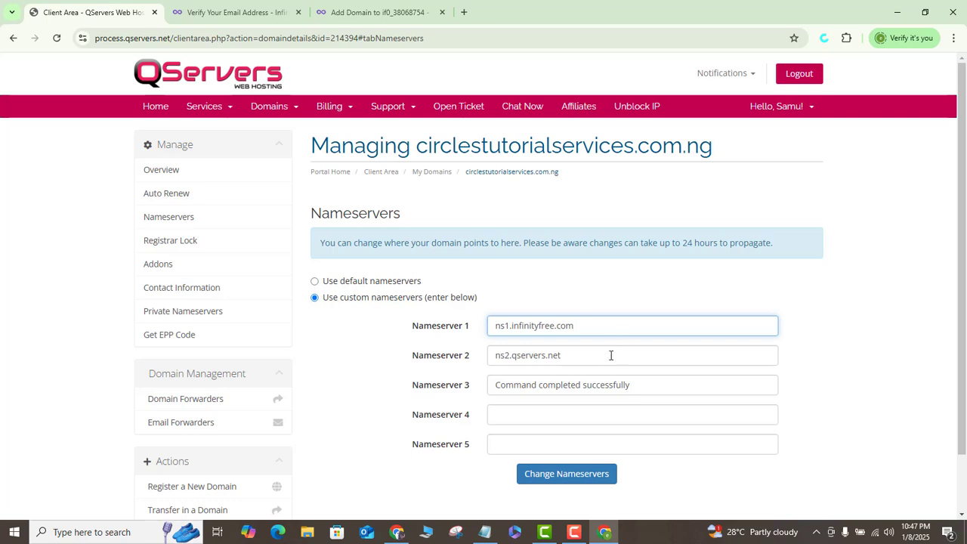
left_click_drag(601, 355, 483, 360)
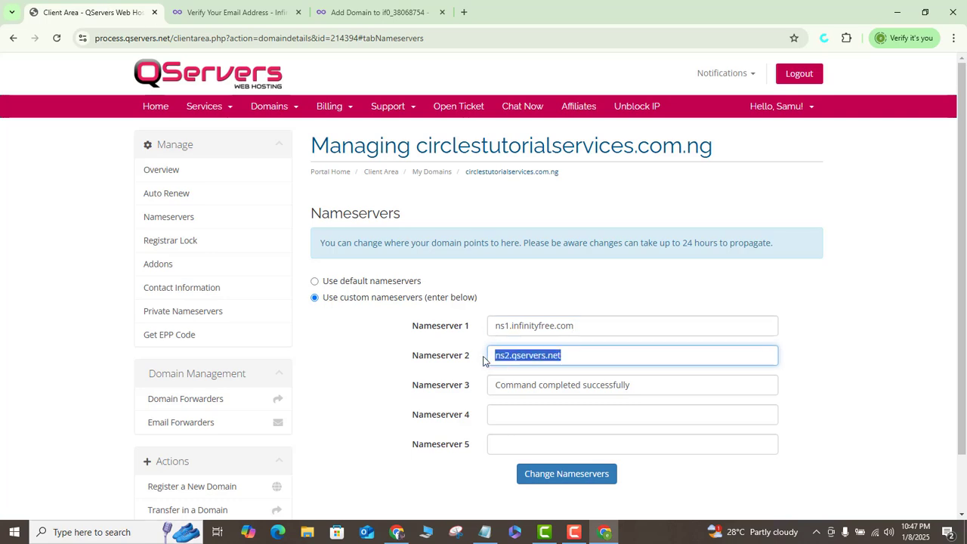
right_click(483, 361)
left_click(703, 371)
left_click(563, 361)
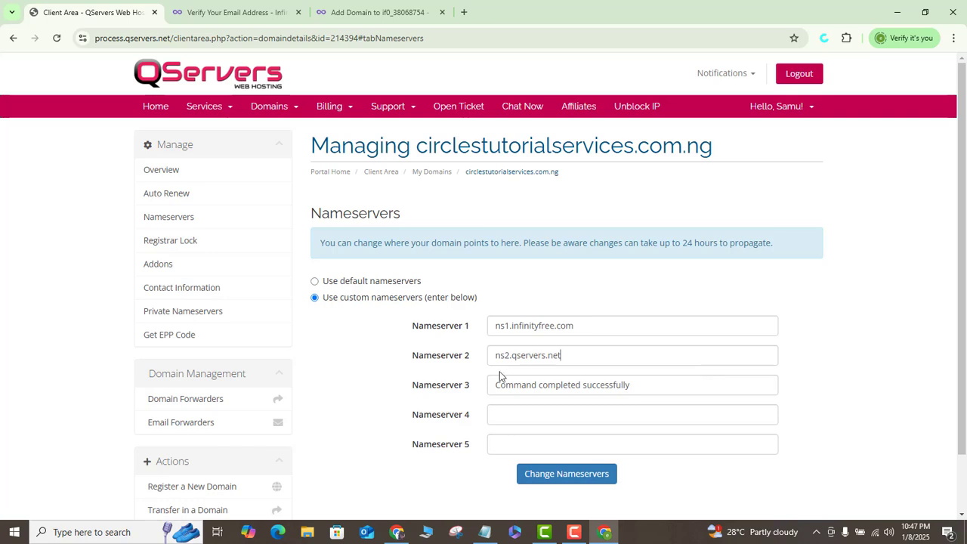
key("ctrl+a")
key("BackSpace")
key("ctrl+v")
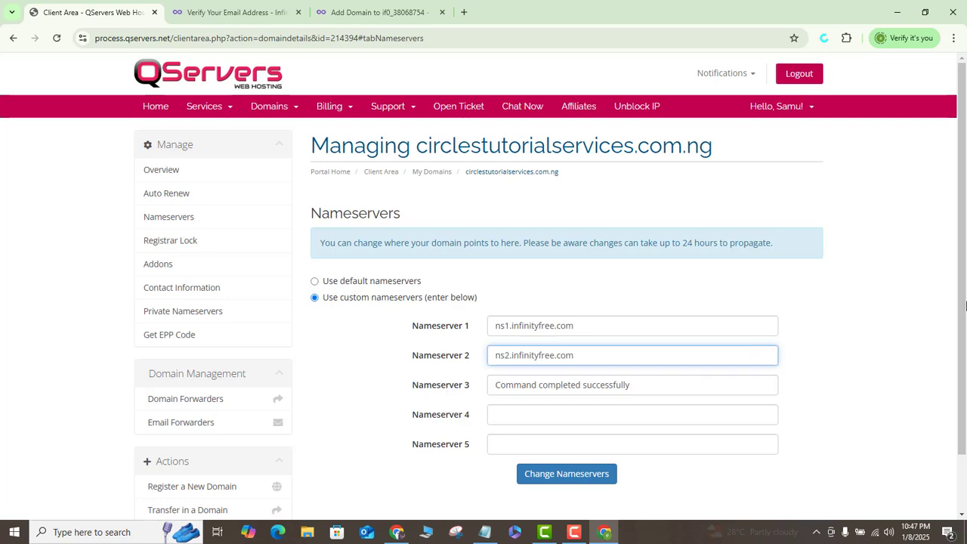
scroll(964, 360, "down", 2)
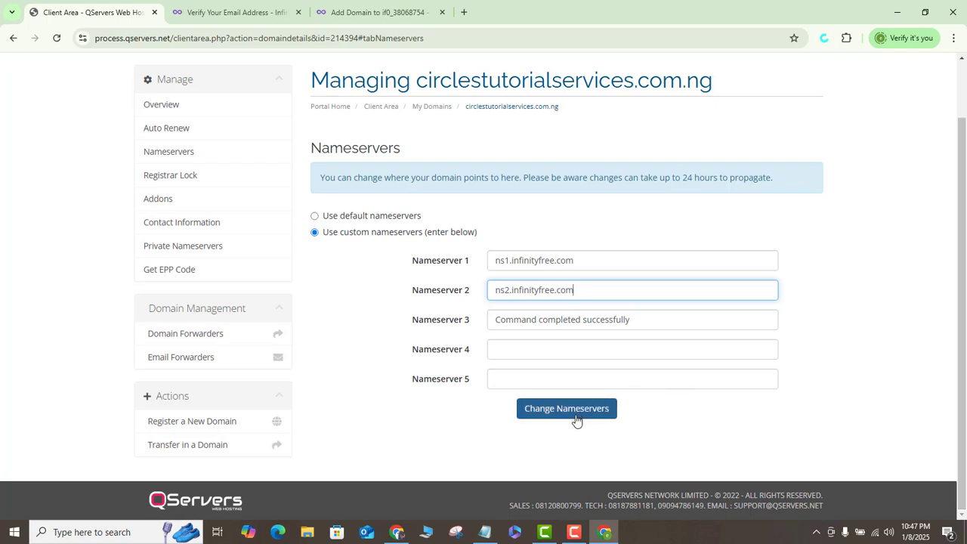
left_click(575, 421)
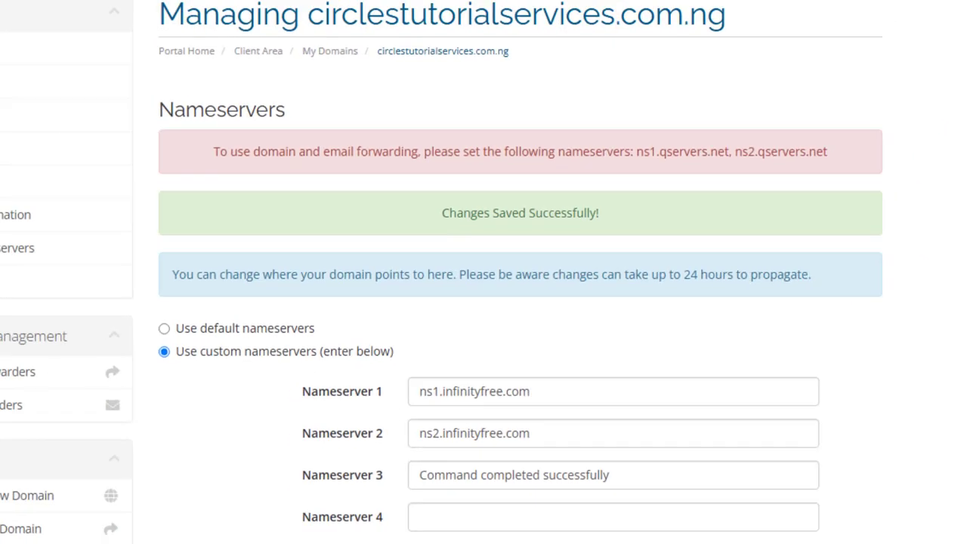
- Return to InfinityFree's ownership confirmation and add the domain circlestutorialservices.com.ng to the hosting account
left_click(244, 29)
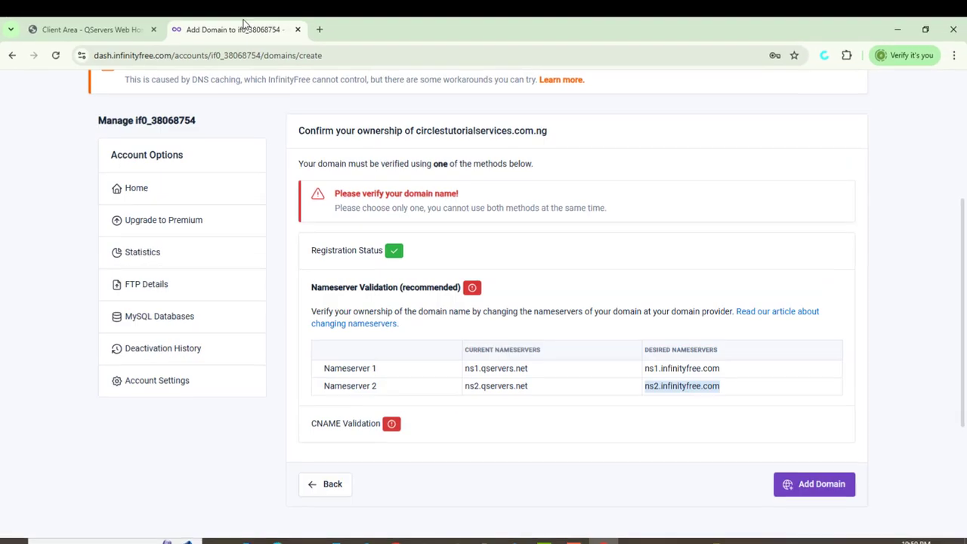
left_click(907, 344)
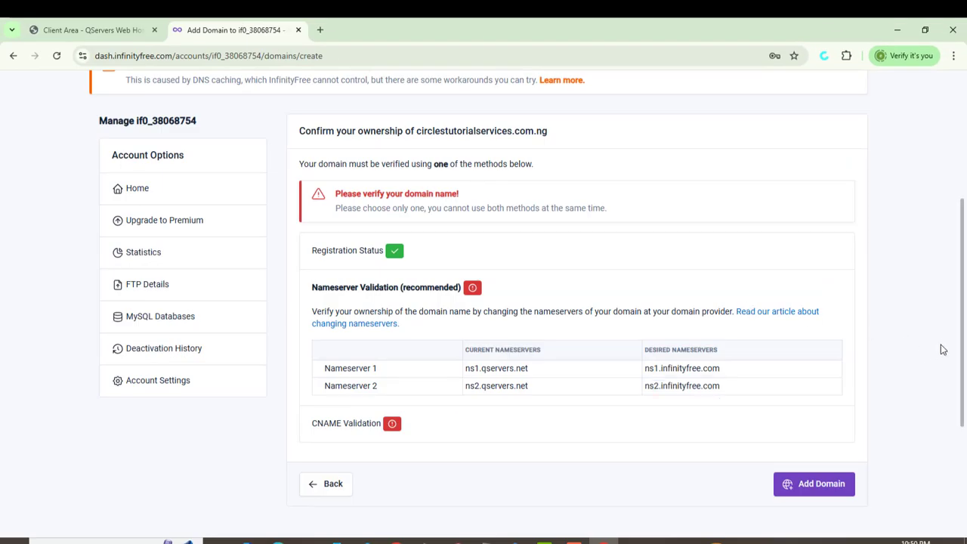
left_click(812, 490)
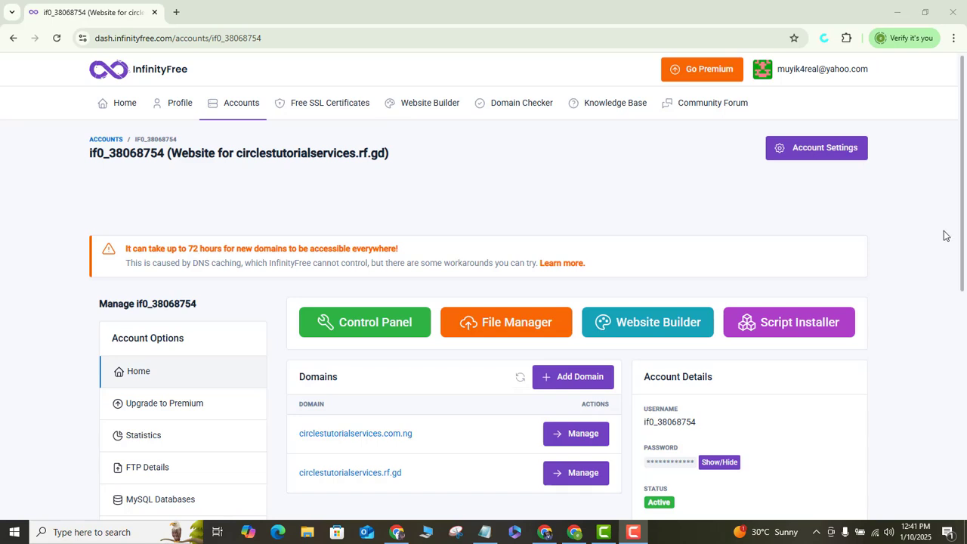
- Review the hosting account's home page with its domains and open the account's control panel
scroll(963, 221, "down", 1)
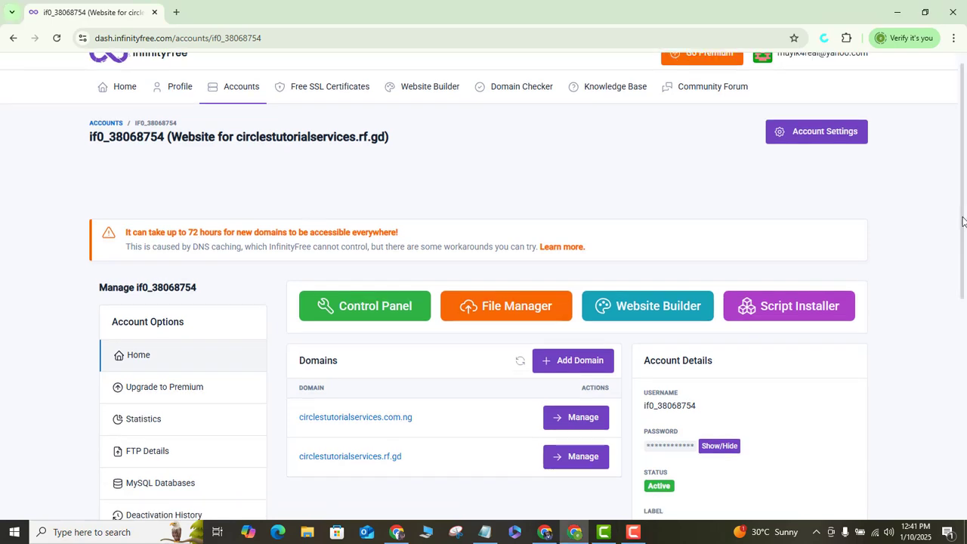
scroll(963, 221, "down", 3)
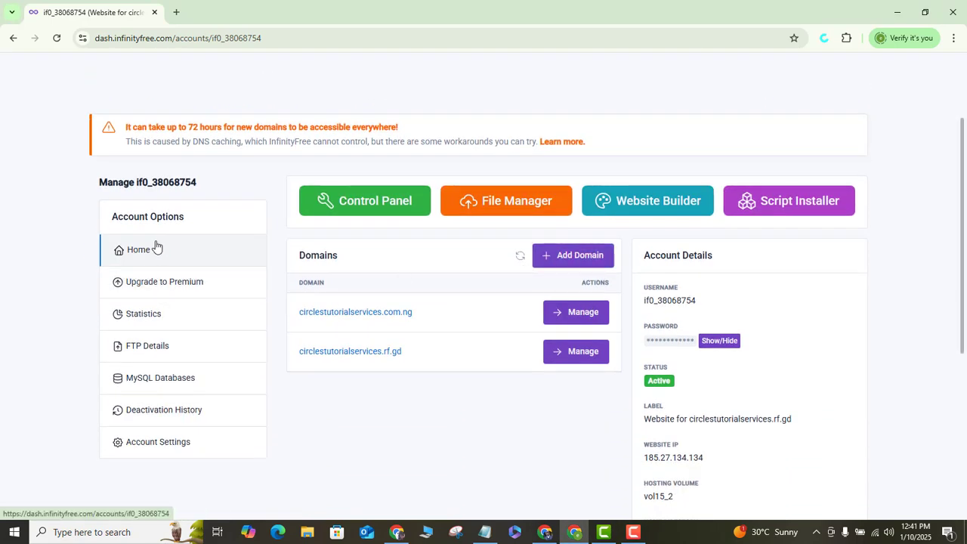
left_click(151, 255)
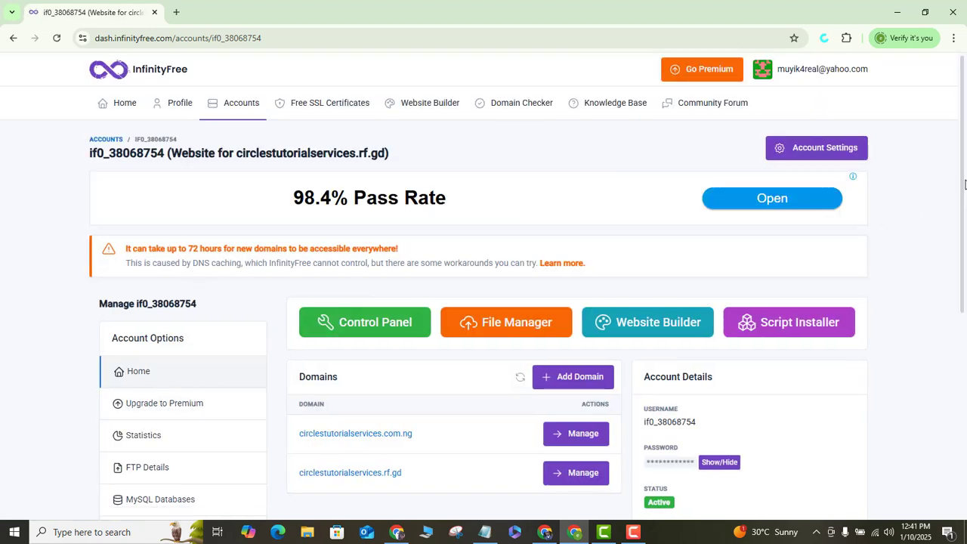
left_click_drag(965, 185, 960, 222)
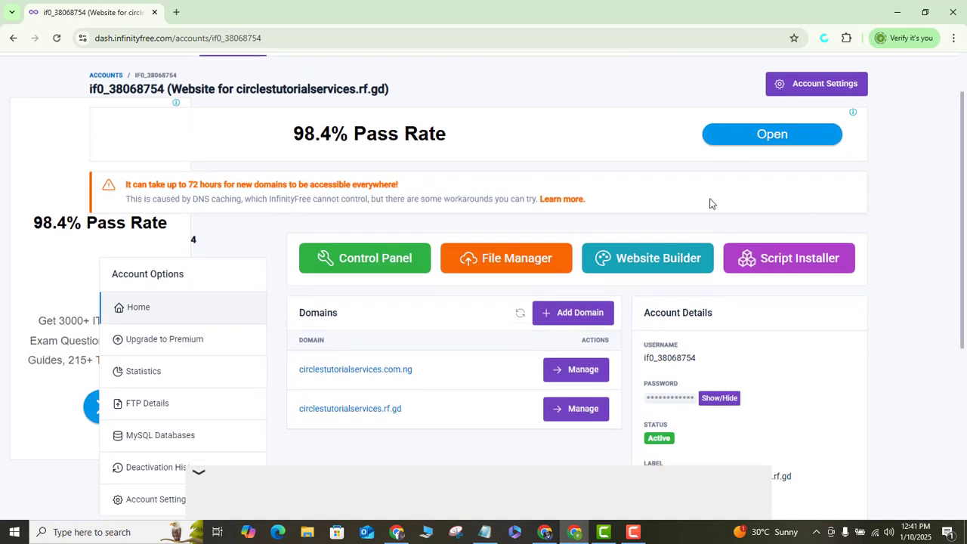
left_click(361, 270)
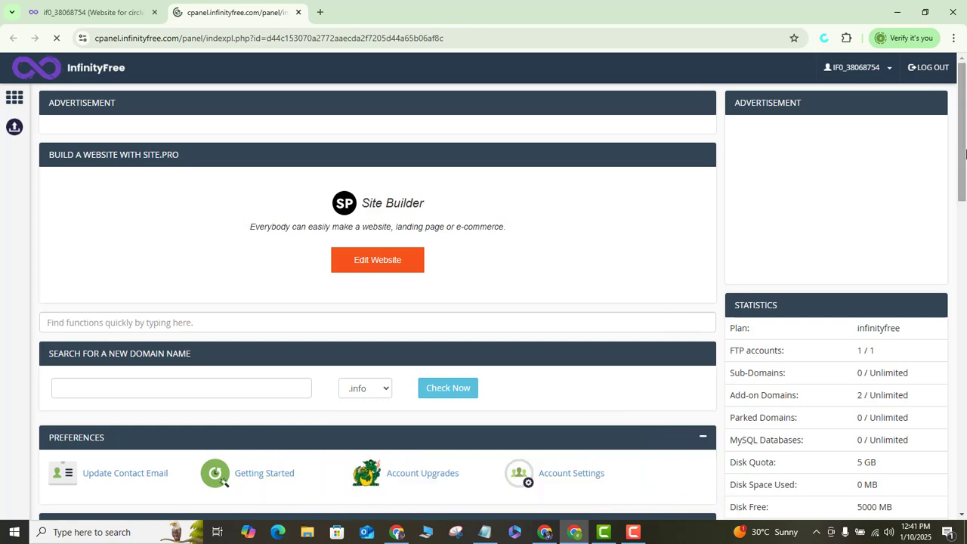
- Open the Softaculous Apps Installer from the control panel's software section and bring up the WordPress installation form
scroll(964, 148, "down", 1)
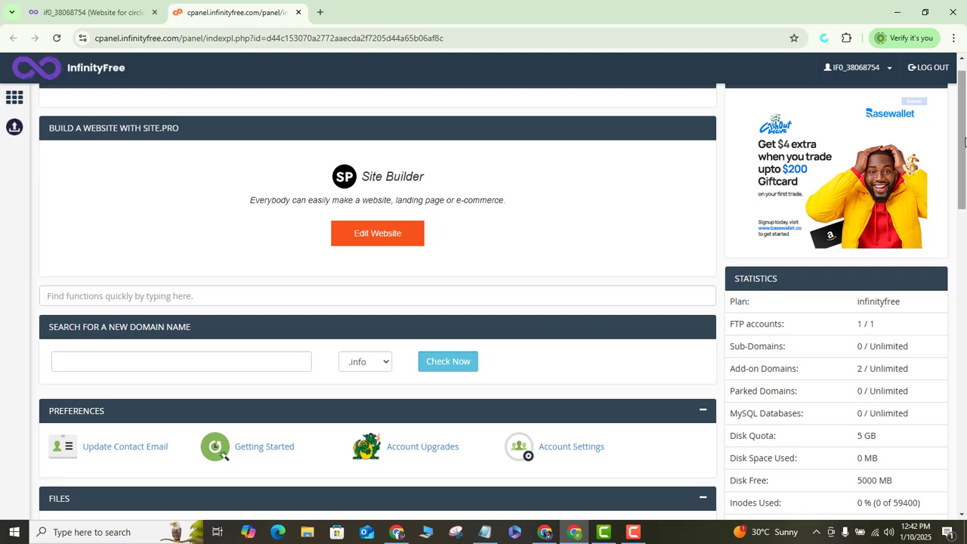
left_click_drag(964, 136, 965, 355)
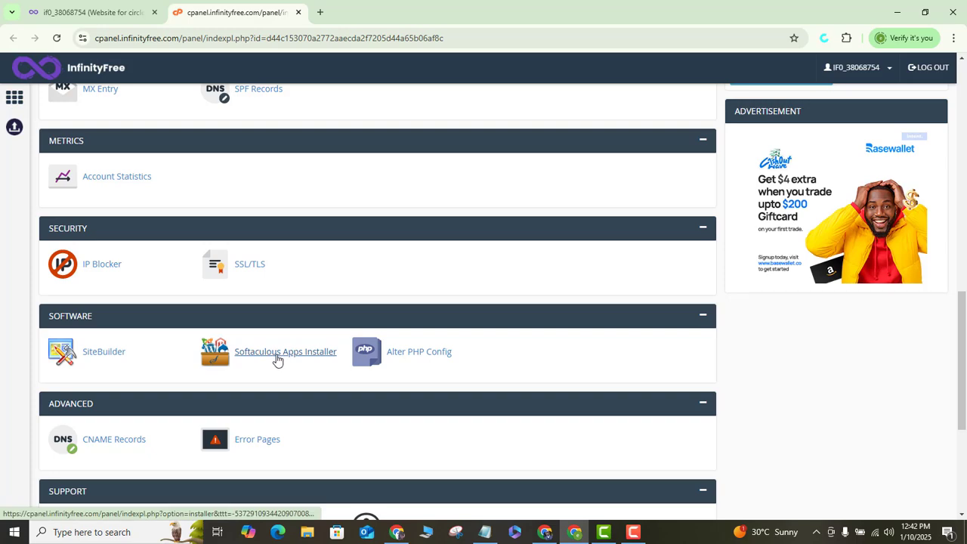
left_click_drag(963, 346, 966, 117)
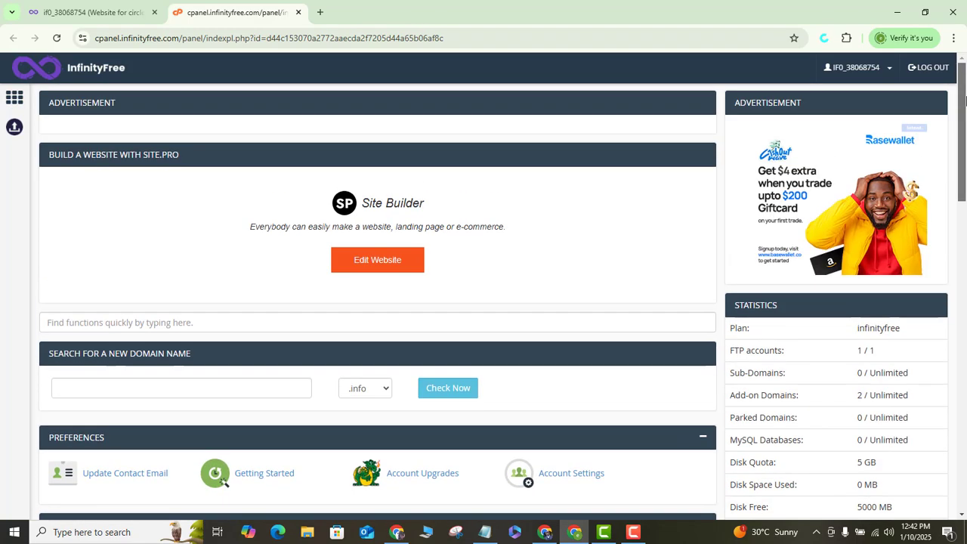
left_click(137, 390)
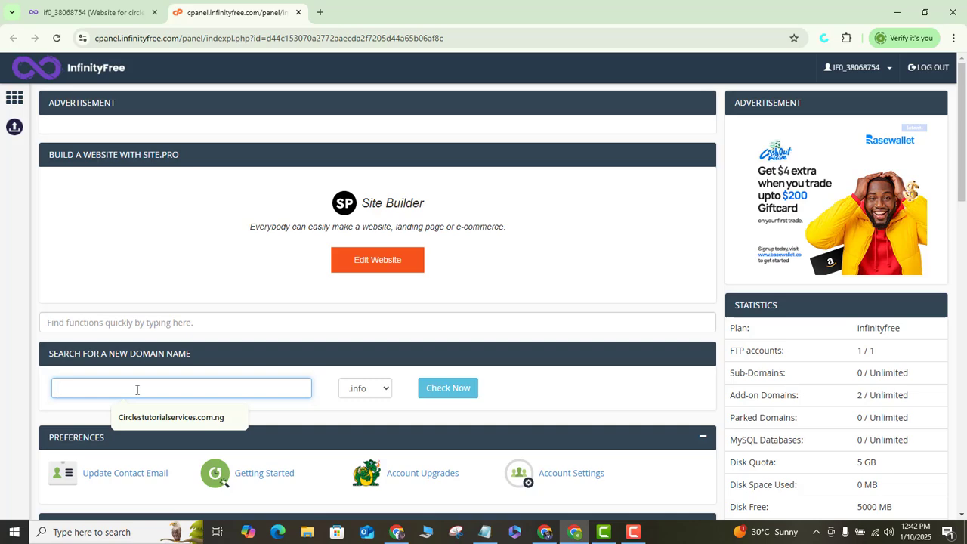
left_click_drag(963, 108, 966, 263)
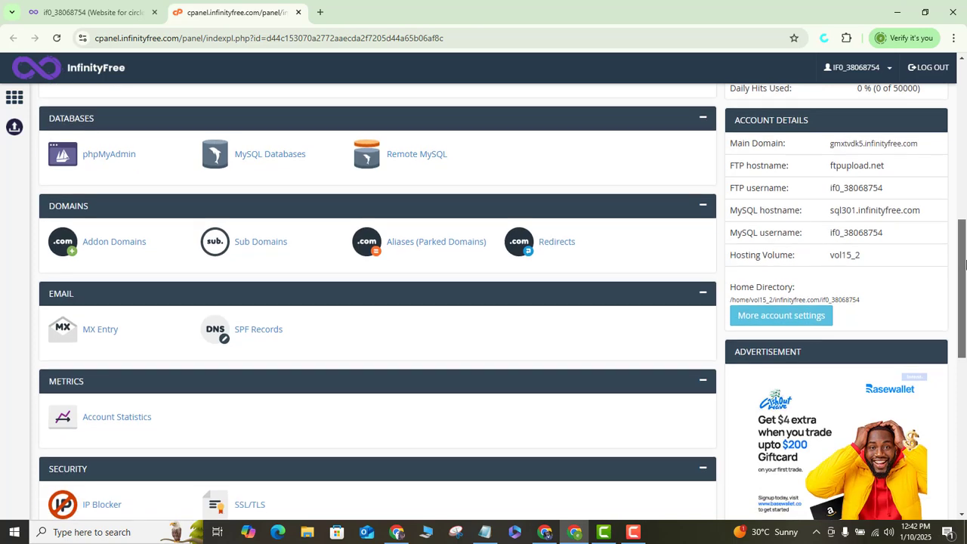
scroll(805, 314, "down", 3)
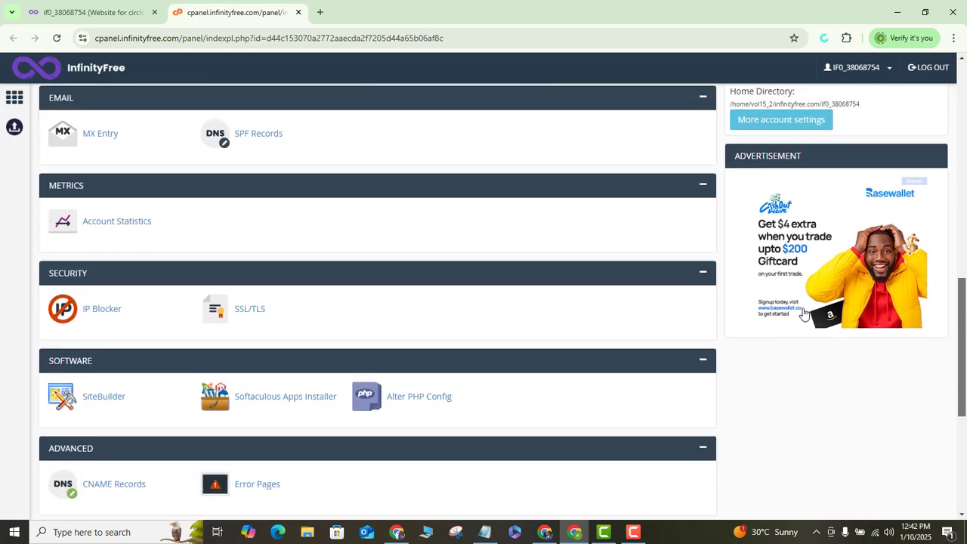
left_click(255, 400)
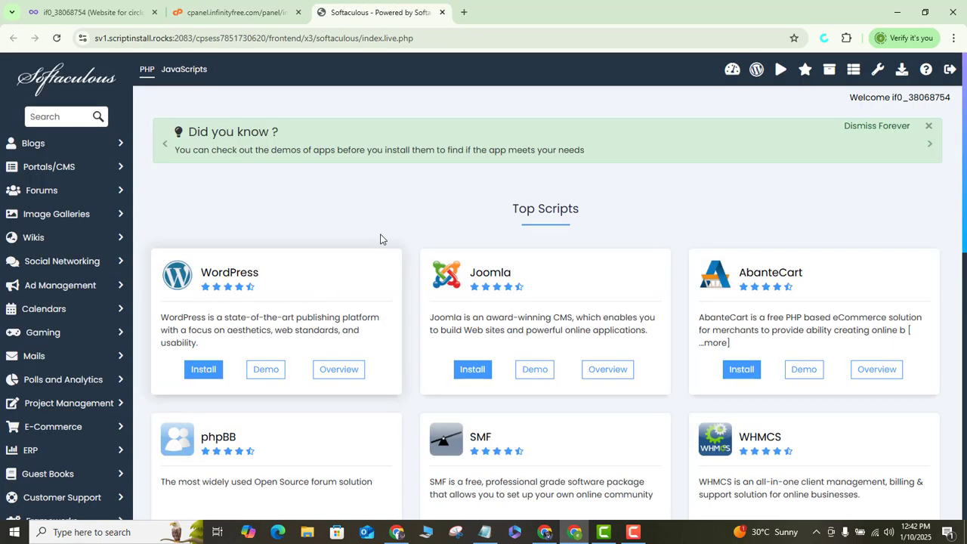
left_click_drag(966, 129, 966, 89)
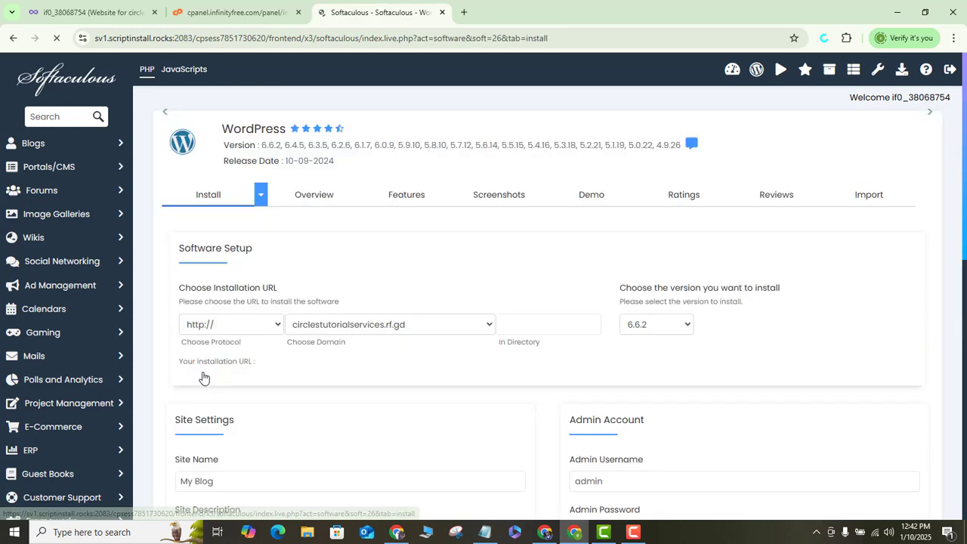
scroll(966, 155, "down", 2)
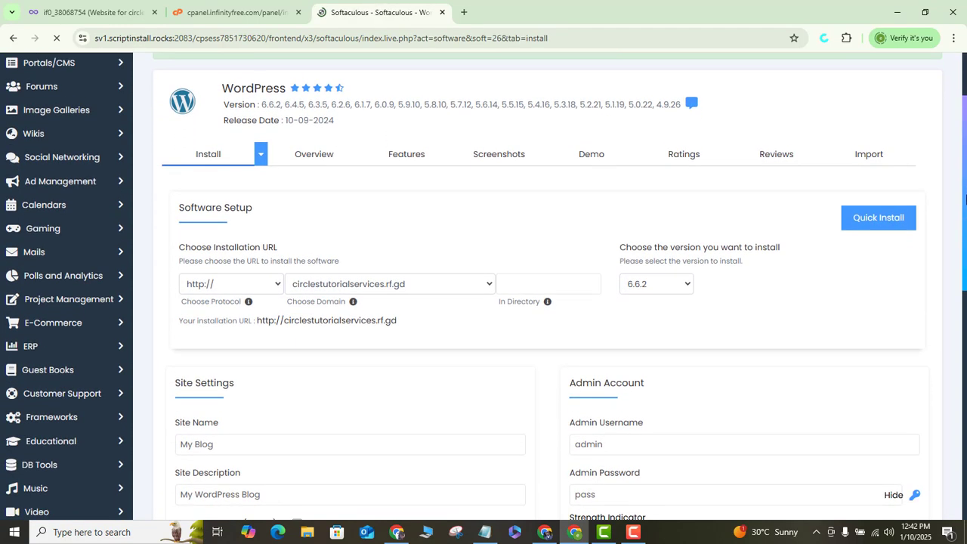
- Try to set the WordPress installation domain to circlestutorialservices.com.ng with version 6.6.2
left_click(484, 283)
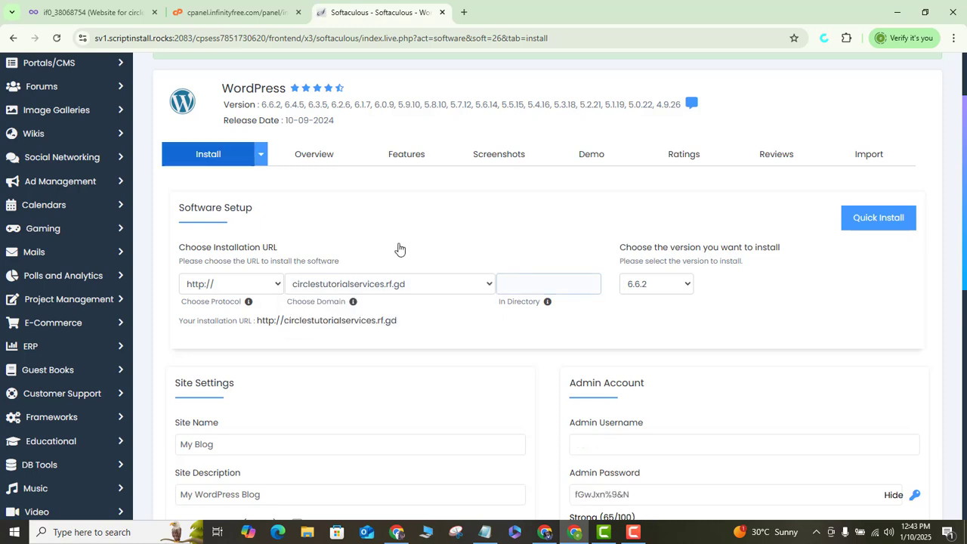
left_click(486, 285)
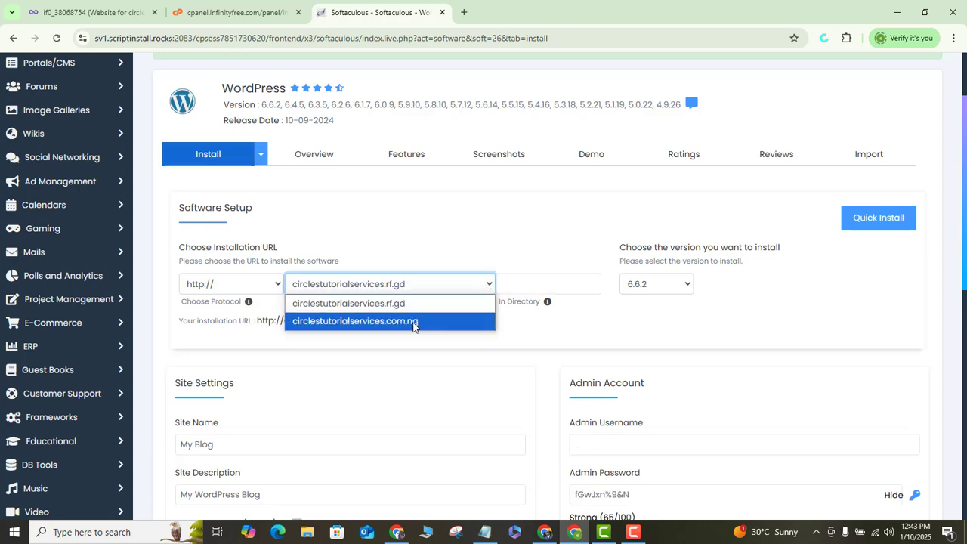
left_click(370, 321)
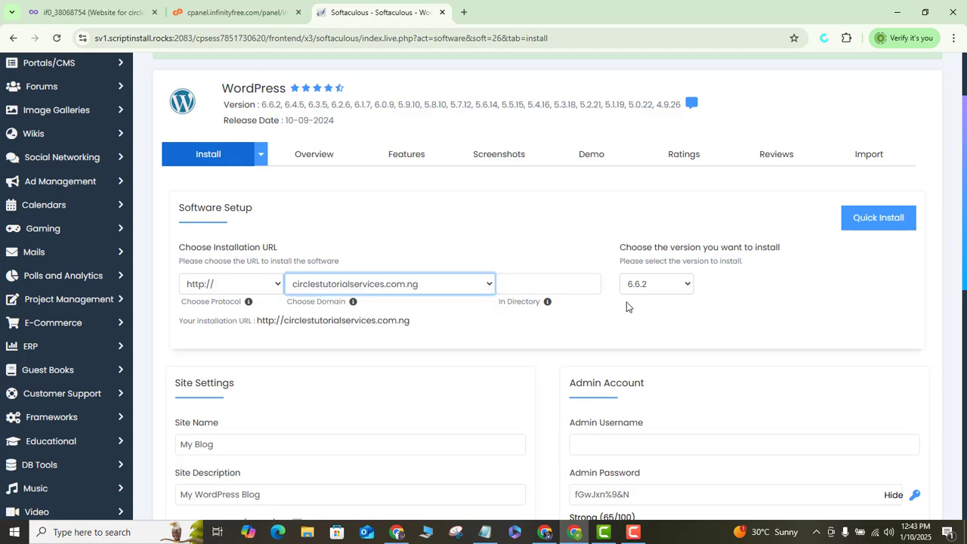
left_click(682, 286)
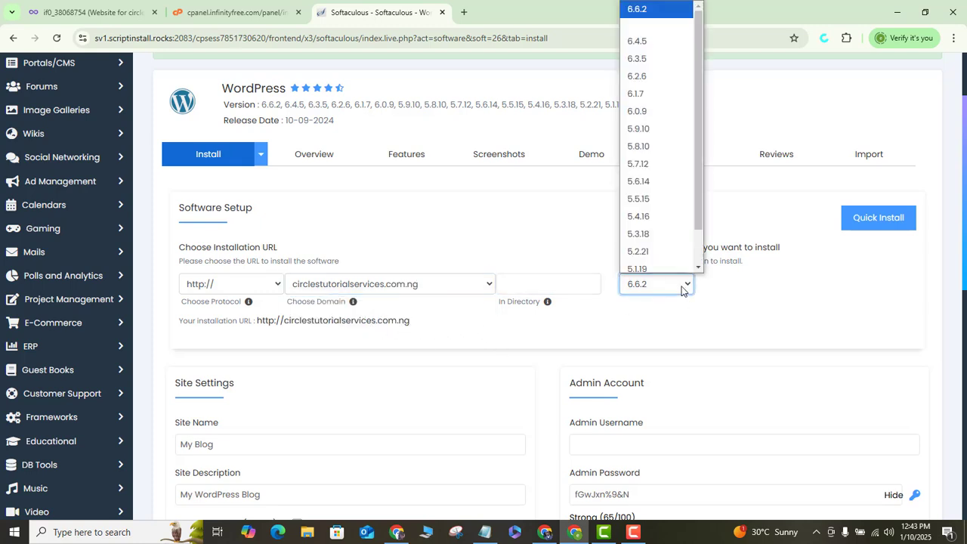
left_click(681, 19)
left_click(685, 284)
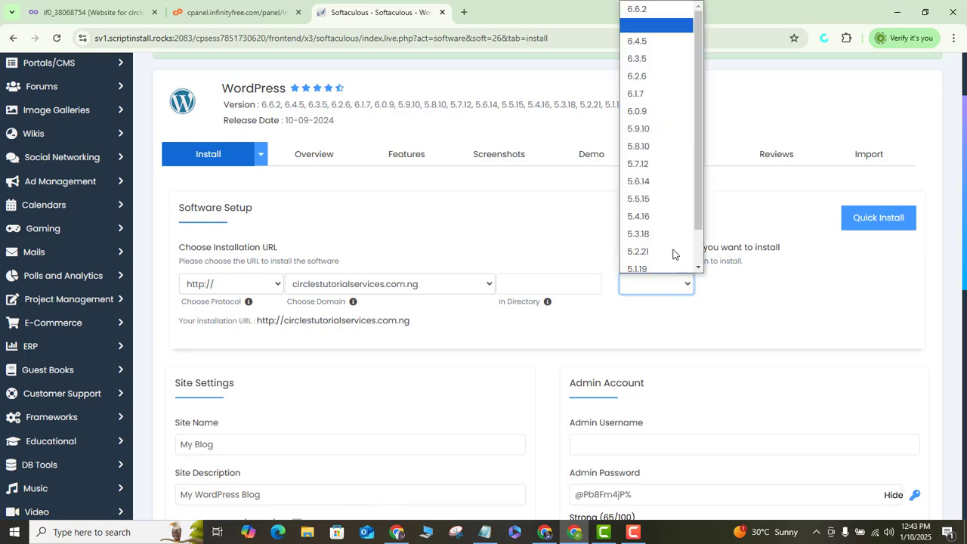
left_click(667, 9)
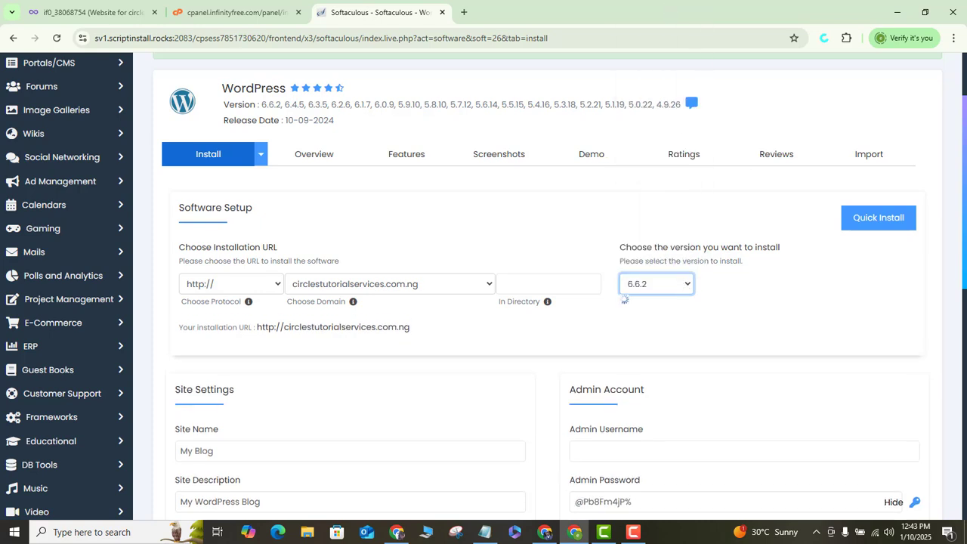
- Enter Circles digital as the admin username in the WordPress installation form, keeping the generated admin password
scroll(966, 205, "down", 2)
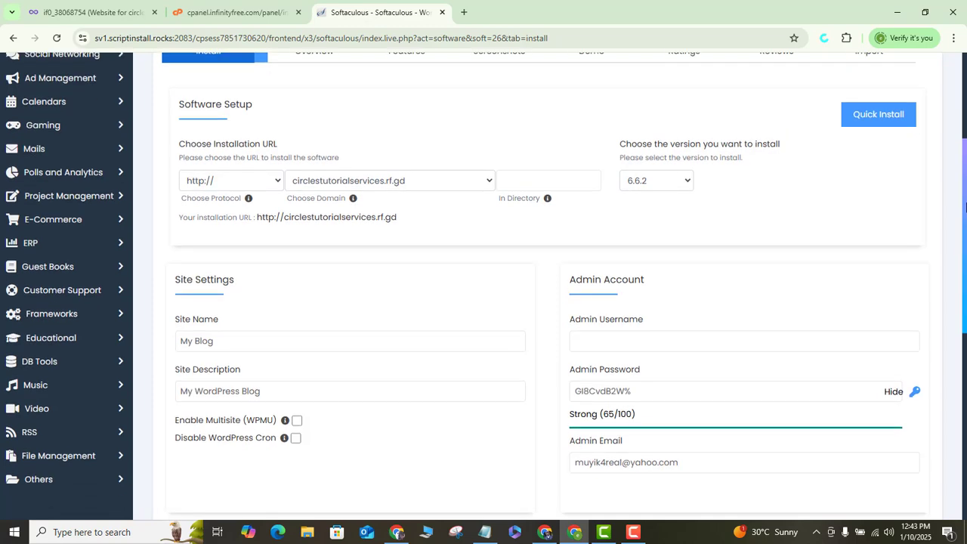
scroll(966, 206, "down", 1)
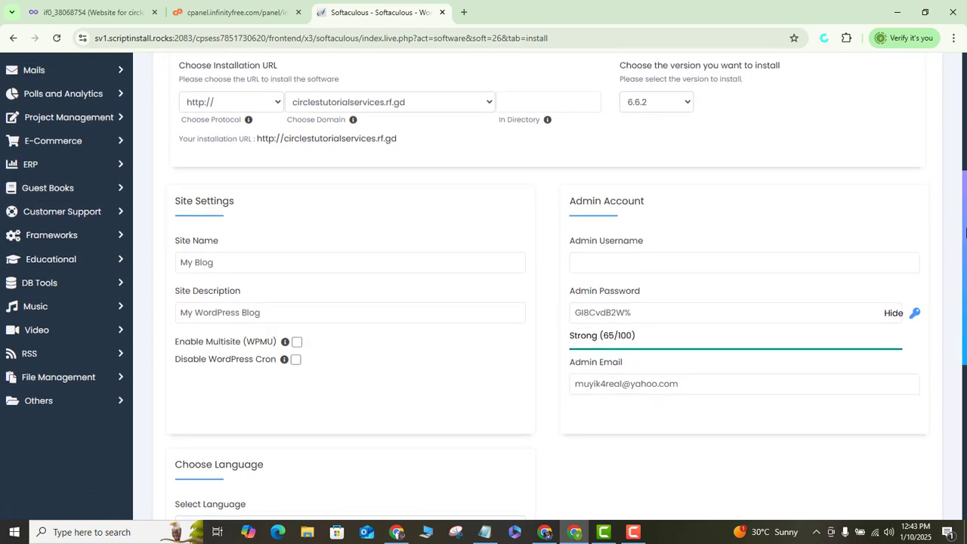
left_click(658, 257)
type("Circ")
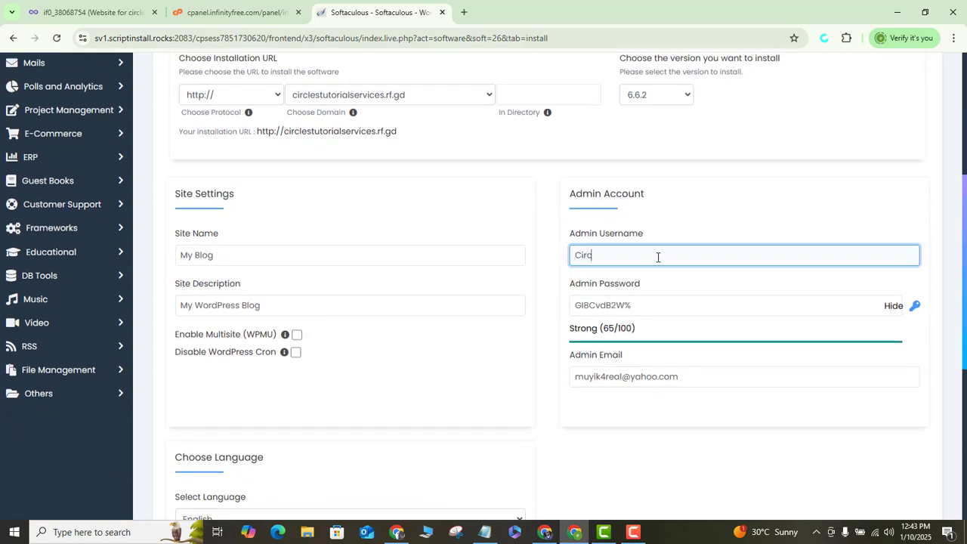
type("les digital")
left_click(640, 298)
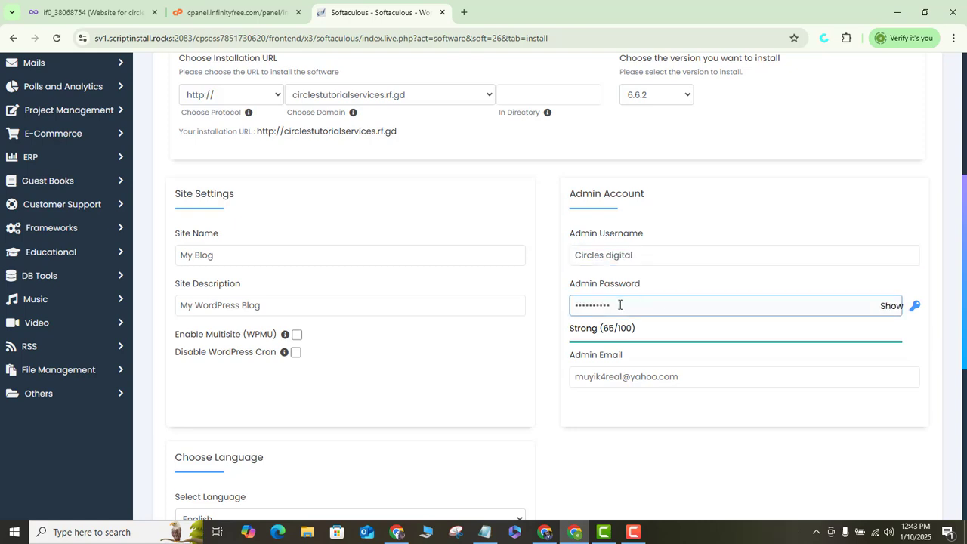
left_click(590, 332)
- Start the WordPress installation and decline the browser's offer to save the password for this site
left_click_drag(966, 295, 966, 451)
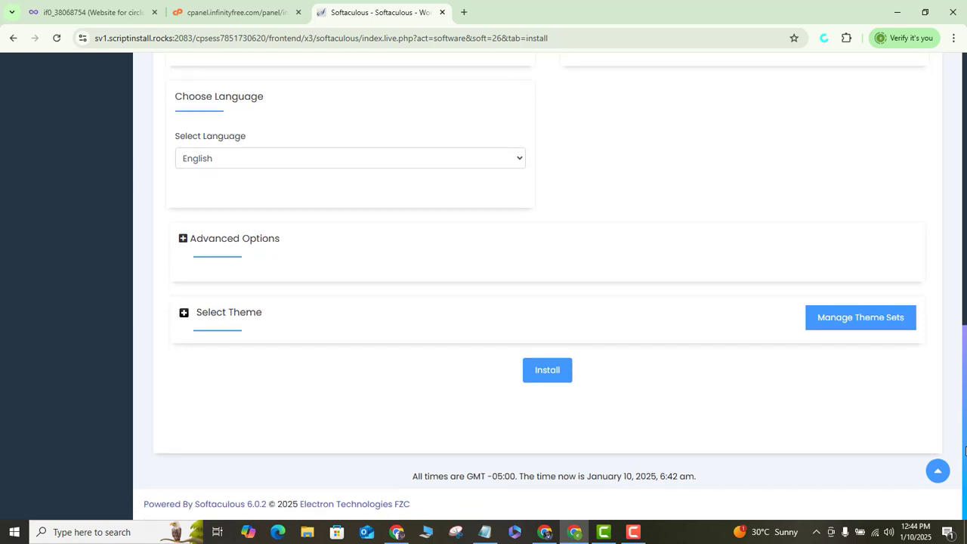
left_click(534, 371)
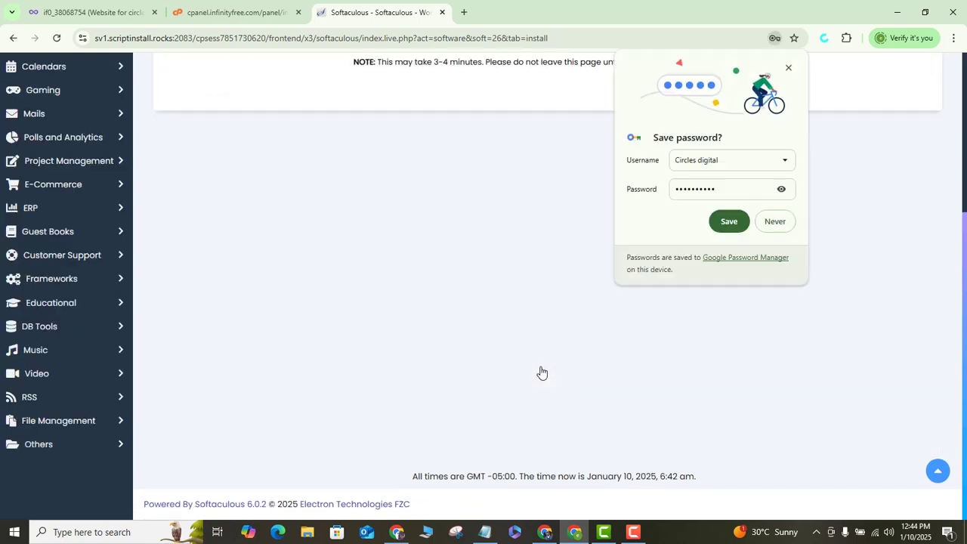
left_click(774, 224)
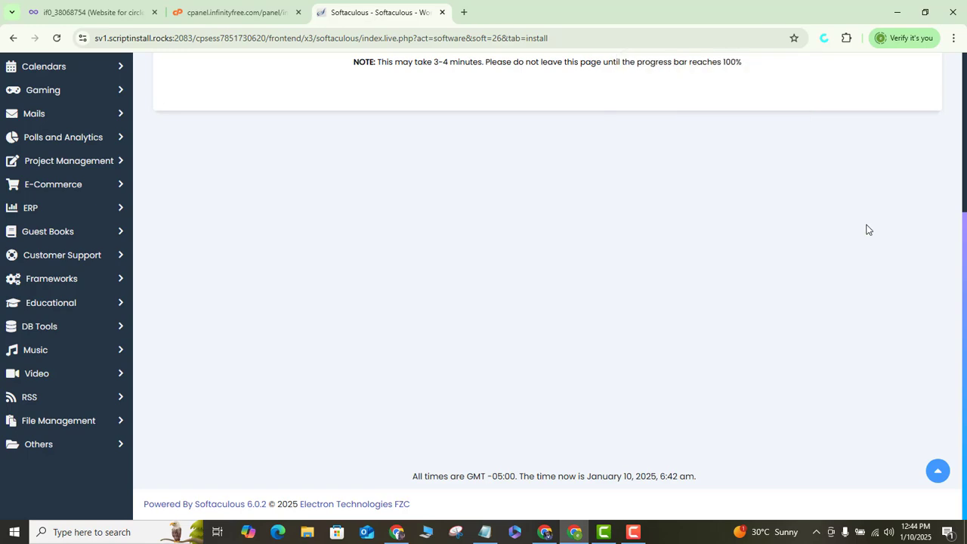
- Open the administrative URL of the WordPress site installed on circlestutorialservices.rf.gd
left_click_drag(966, 245, 966, 94)
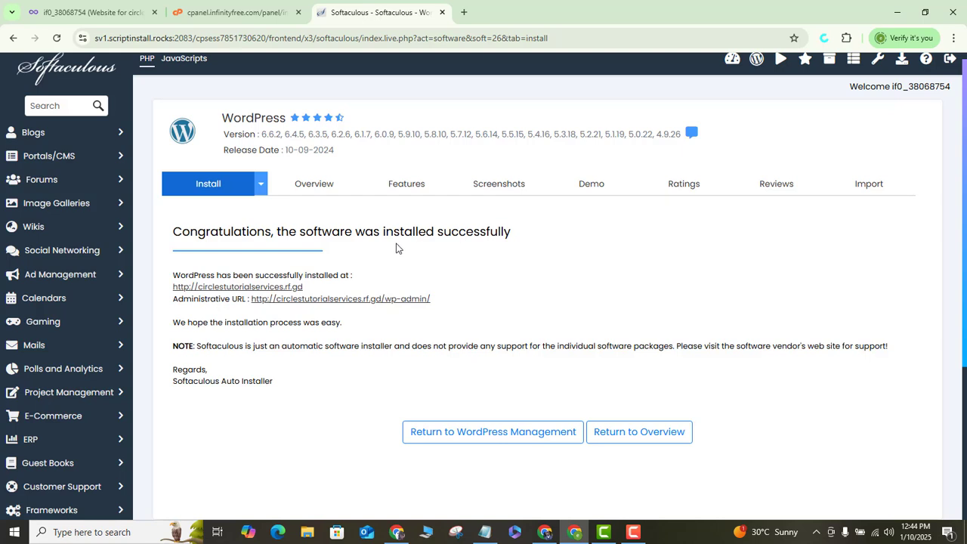
left_click(325, 300)
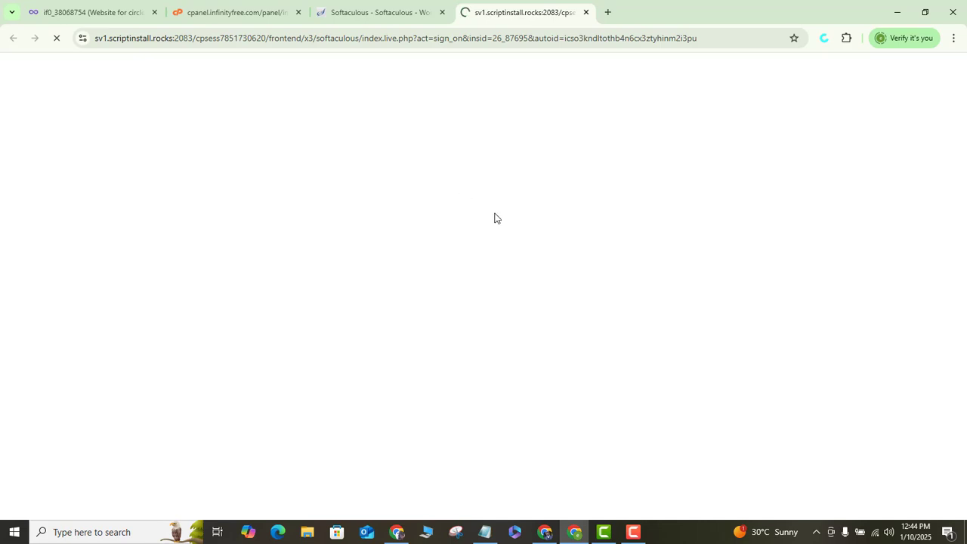